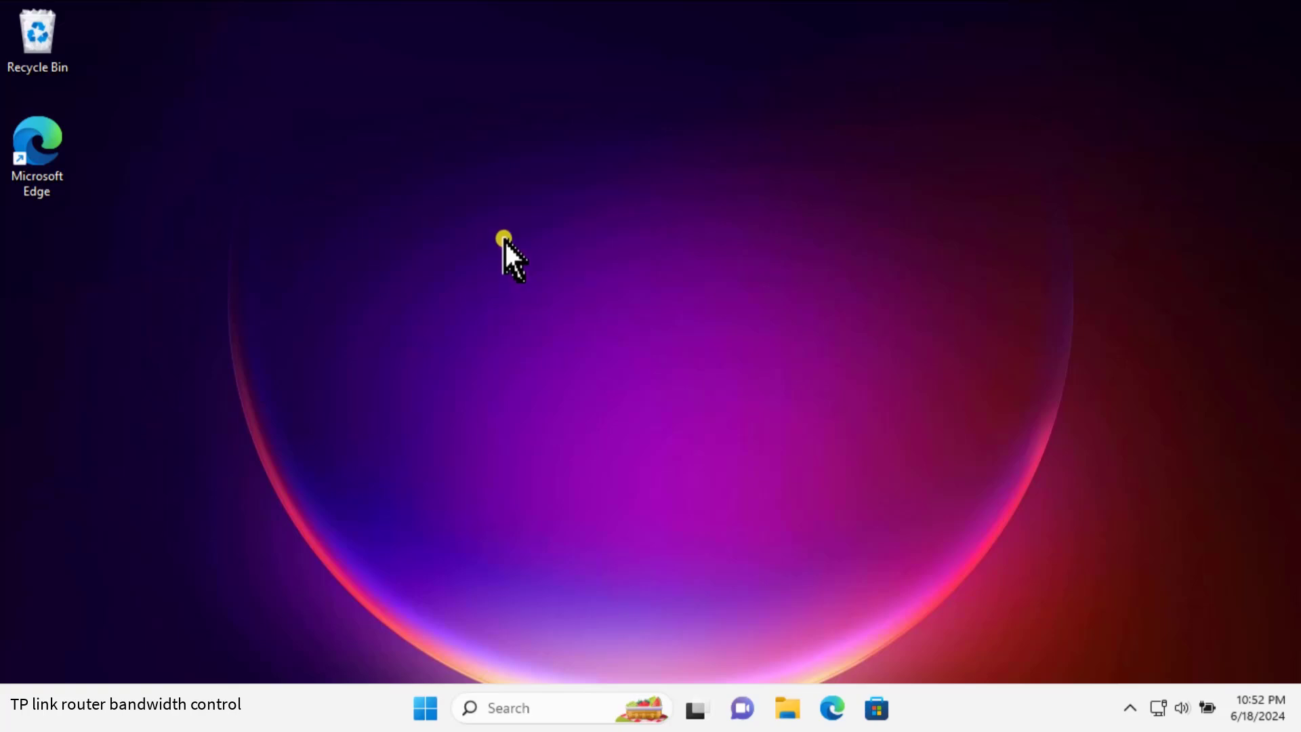
Step: Launch Edge from the desktop and load the router login page at 192.168.0.1
right_click(38, 159)
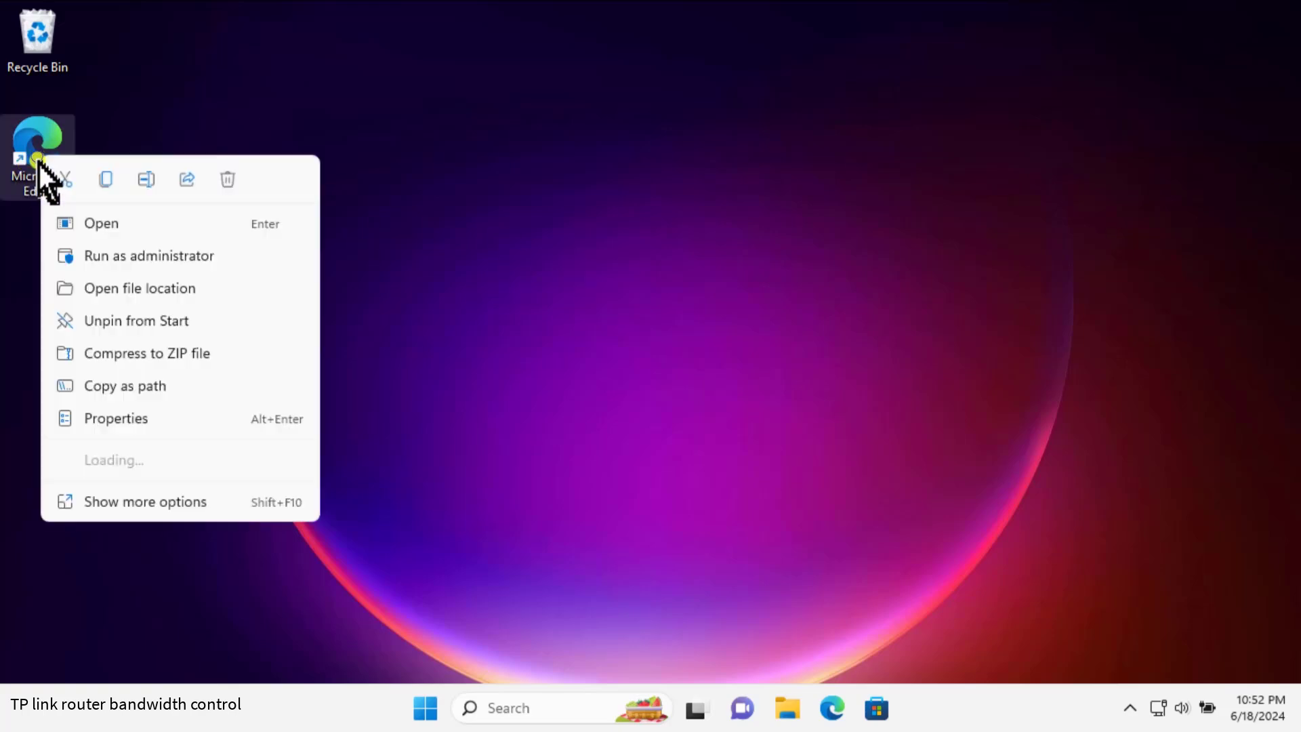
click(75, 223)
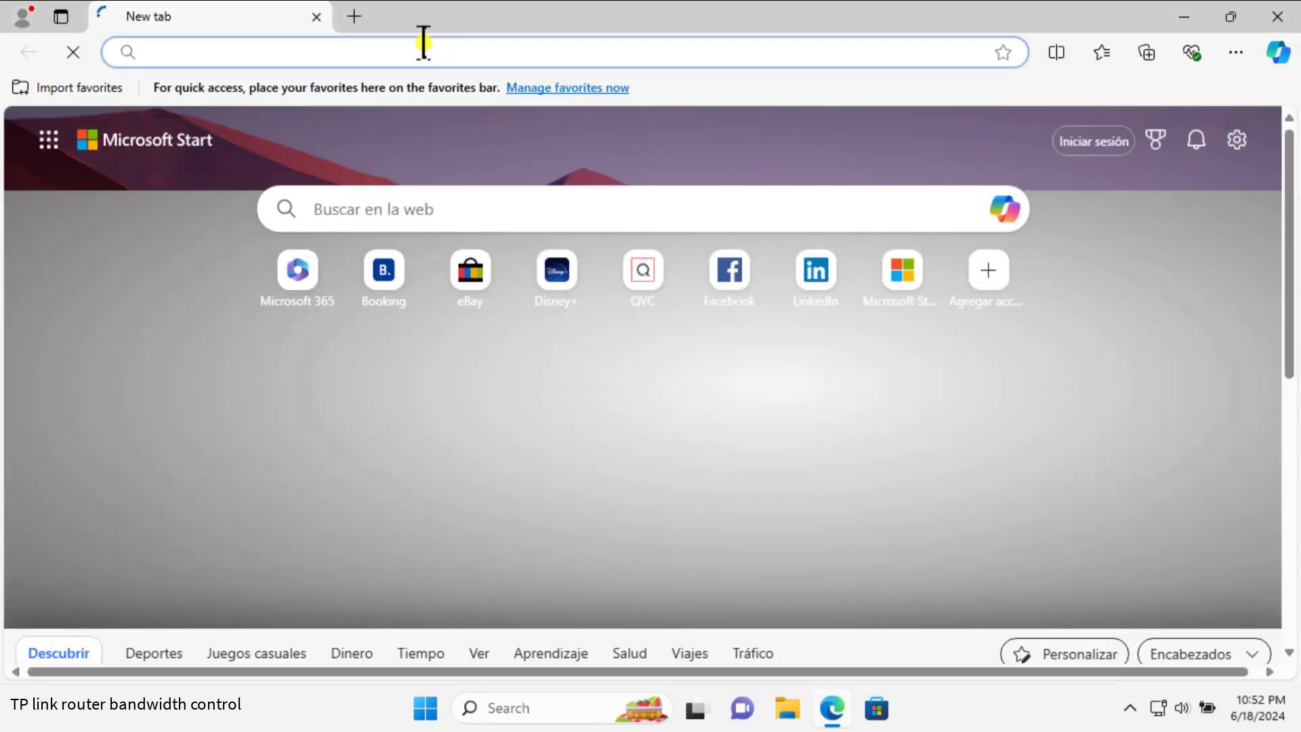
text(192)
key(Return)
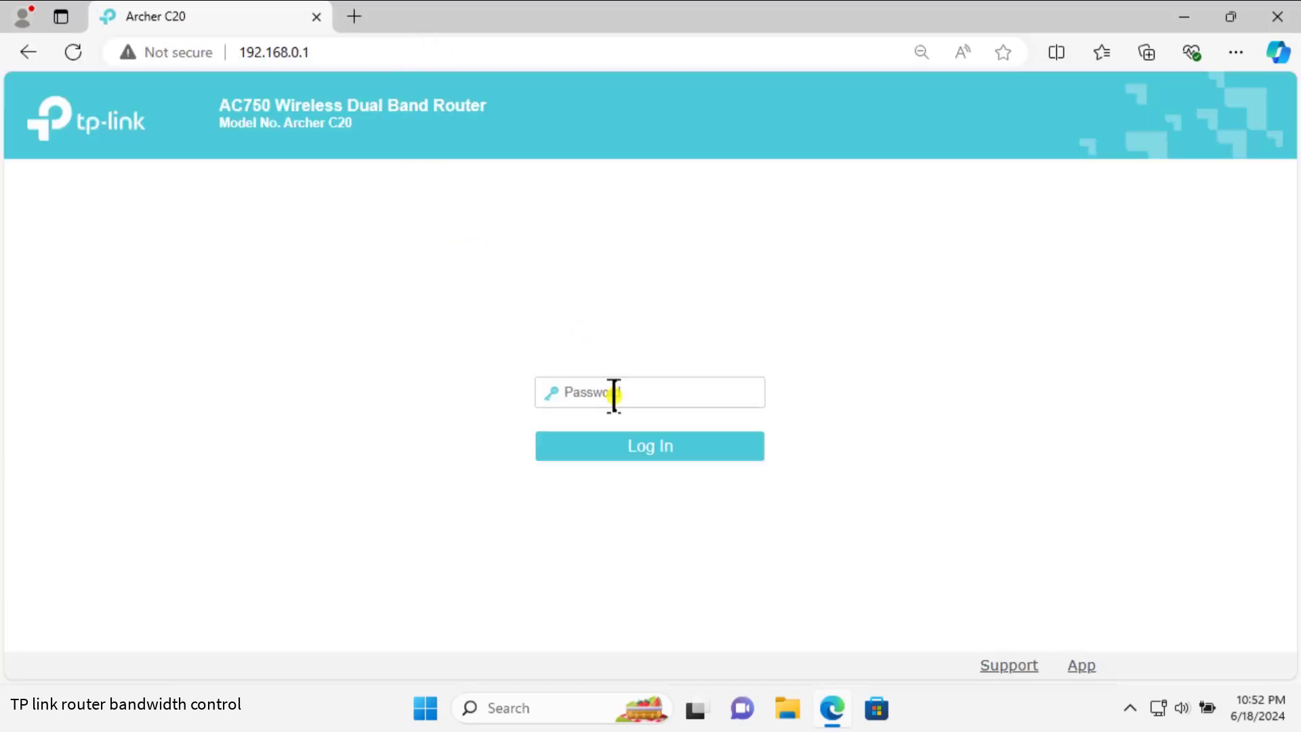
Step: Log into the Archer C20 admin with the admin password
click(614, 393)
key(Return)
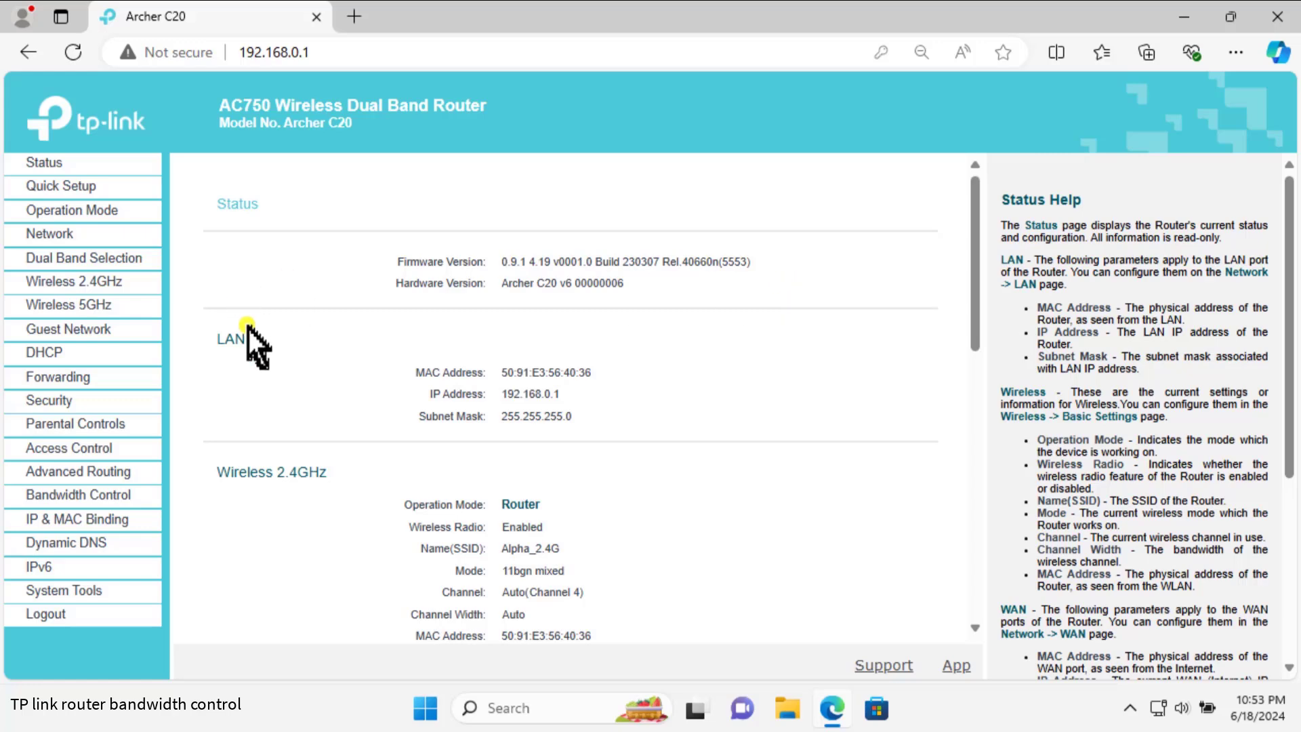
Step: Open DHCP > DHCP Clients List, showing win-11 at 192.168.0.100
click(66, 366)
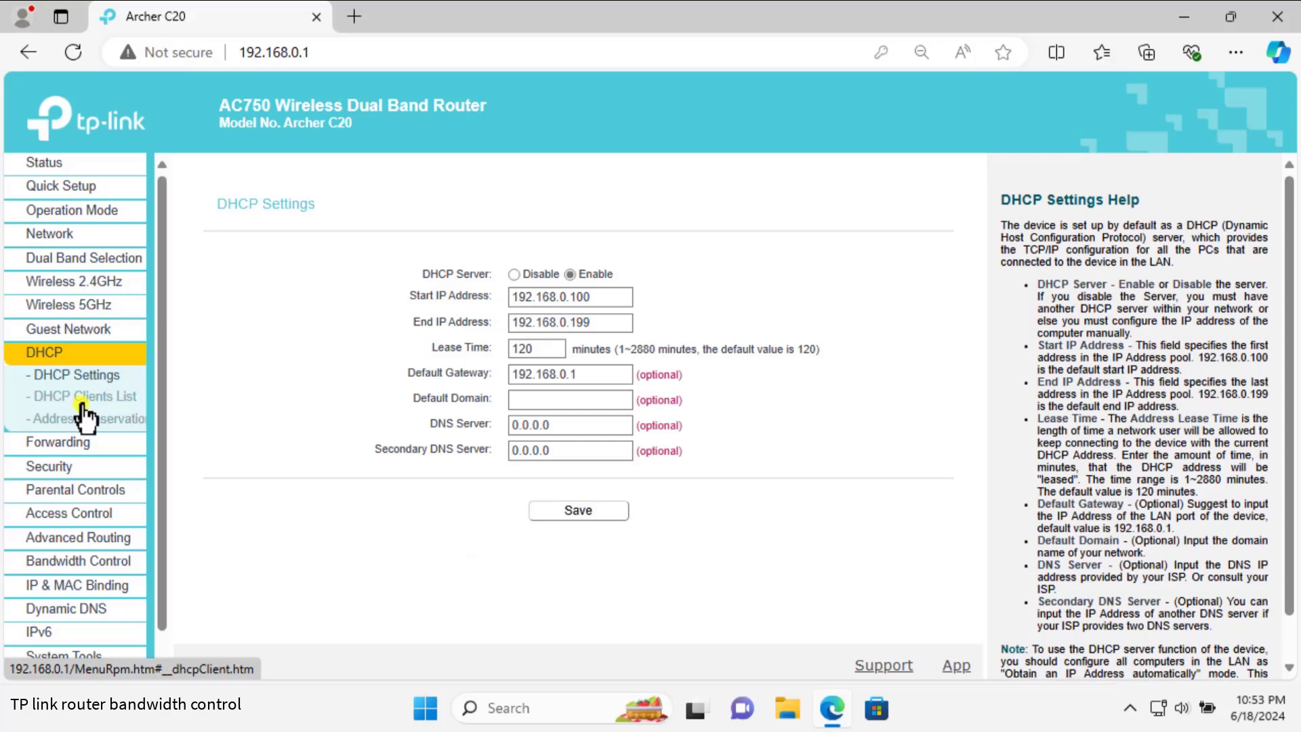
click(128, 404)
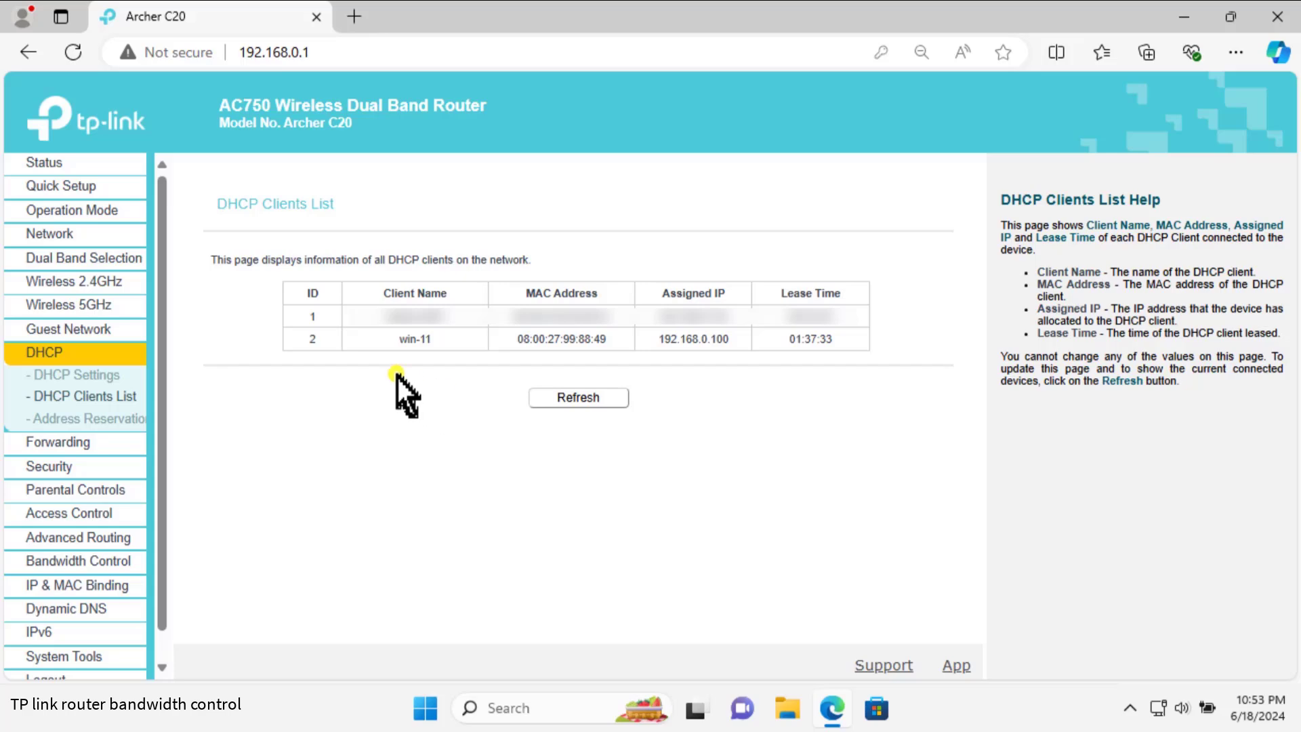
Step: Run a baseline Bing speed test (about 91 Mb/s, 5 ms) in a new tab, then close it
click(359, 16)
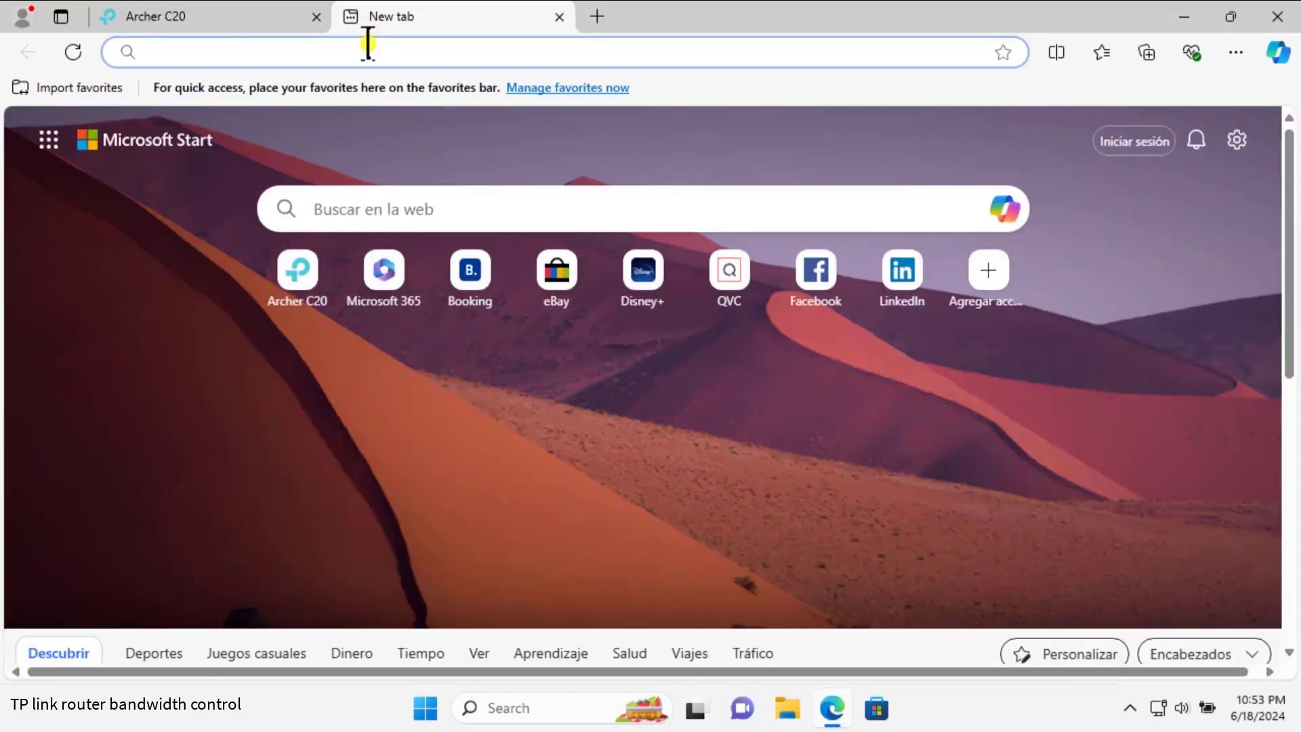
text(sp)
key(Return)
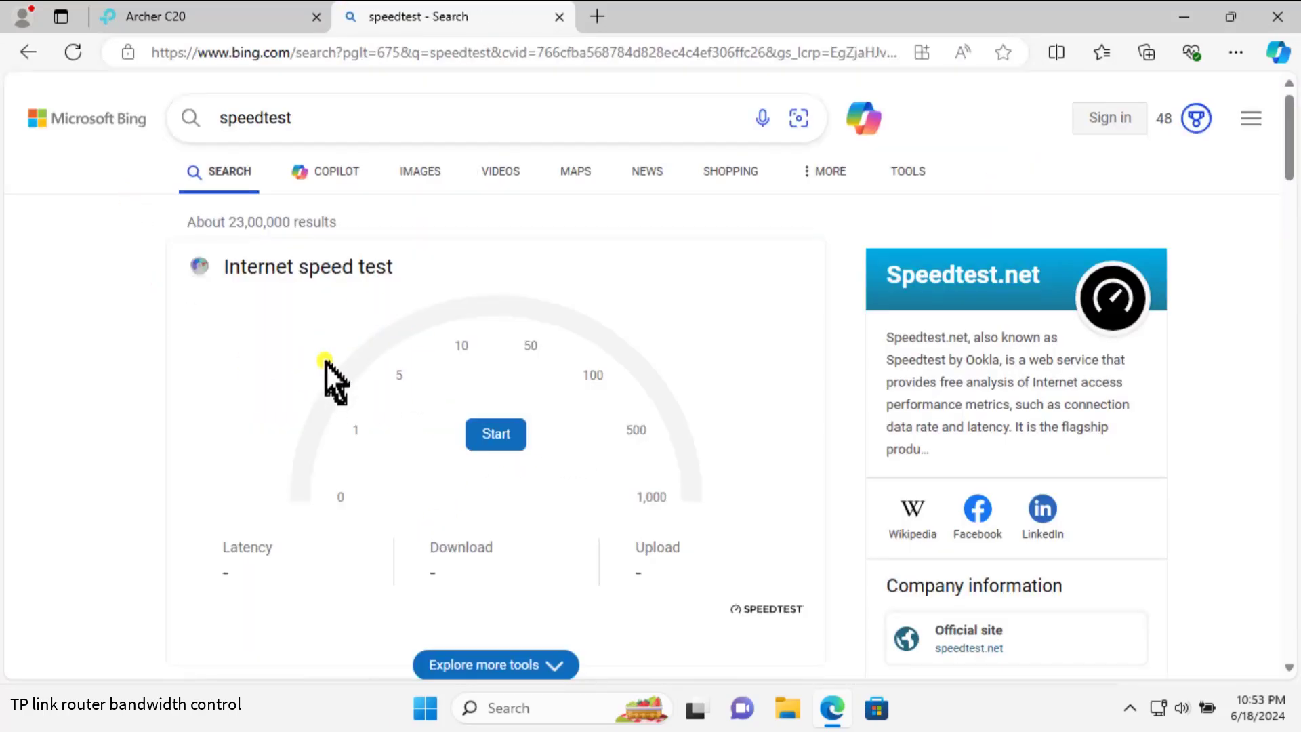
click(504, 443)
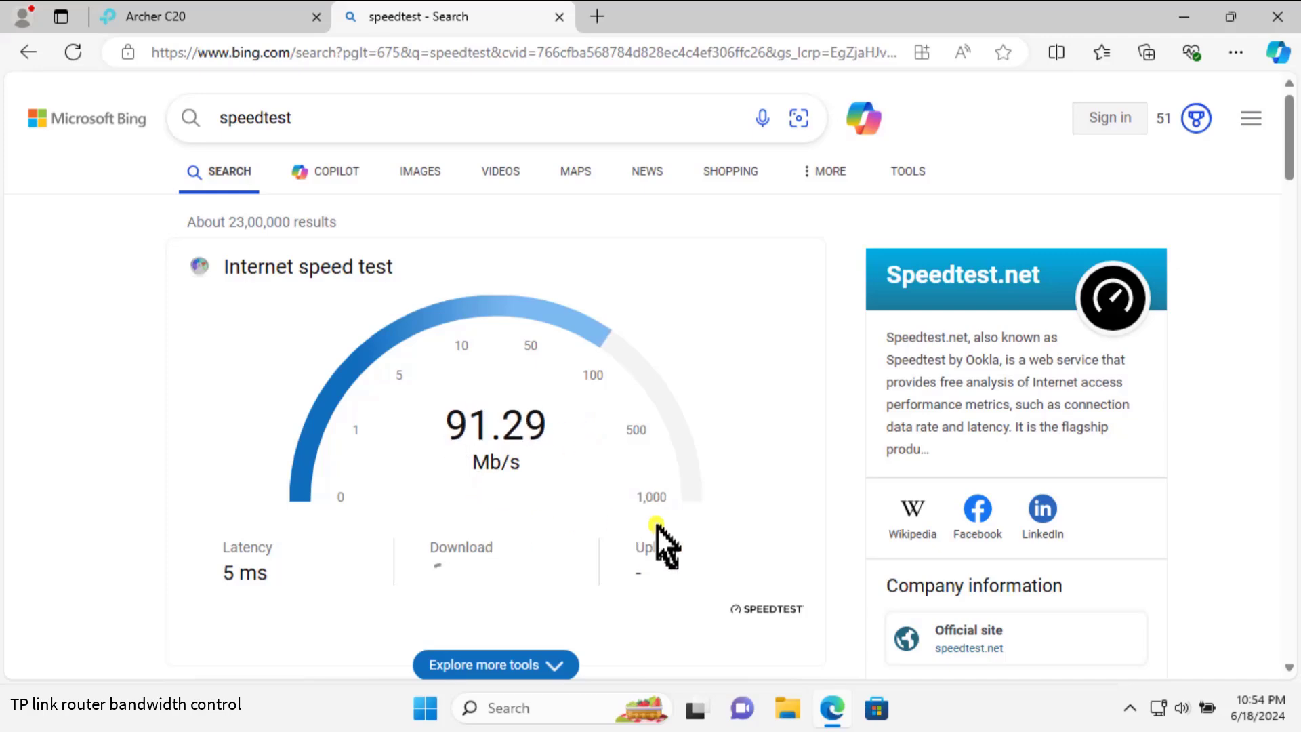
click(562, 18)
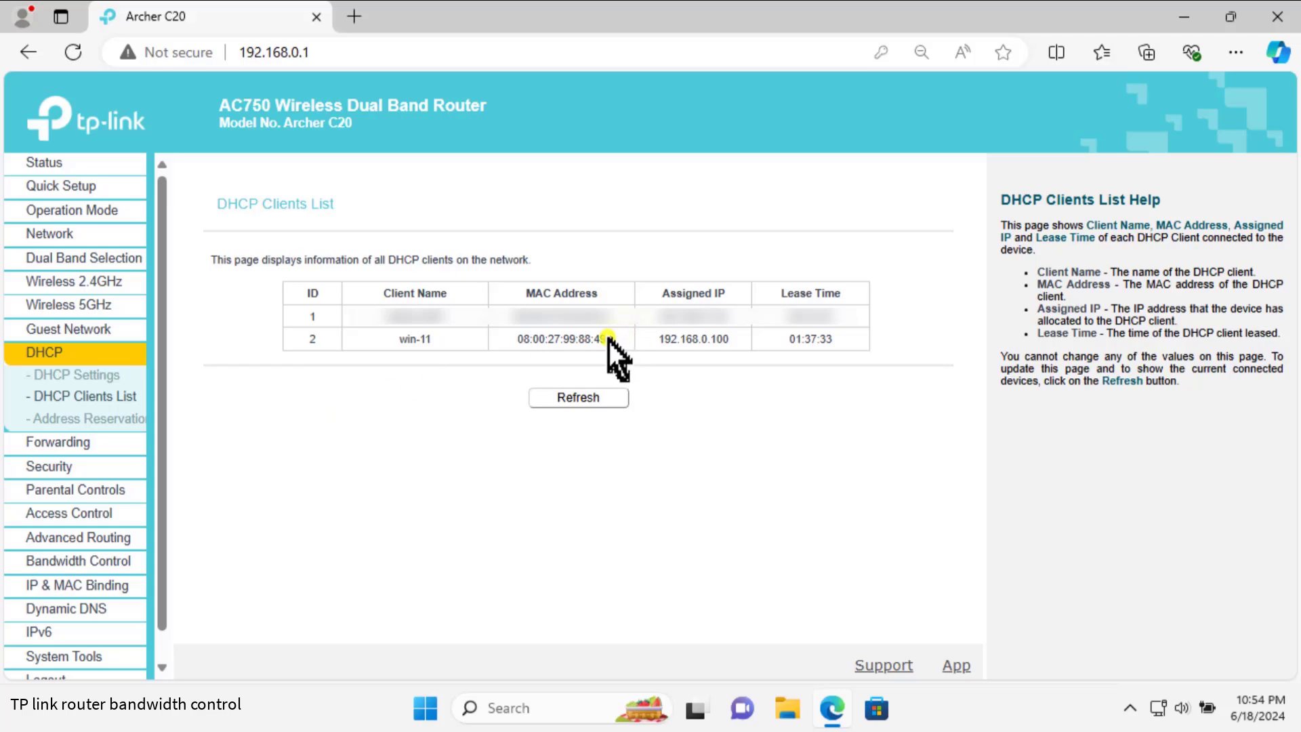
drag(608, 339, 518, 341)
key(ctrl+c)
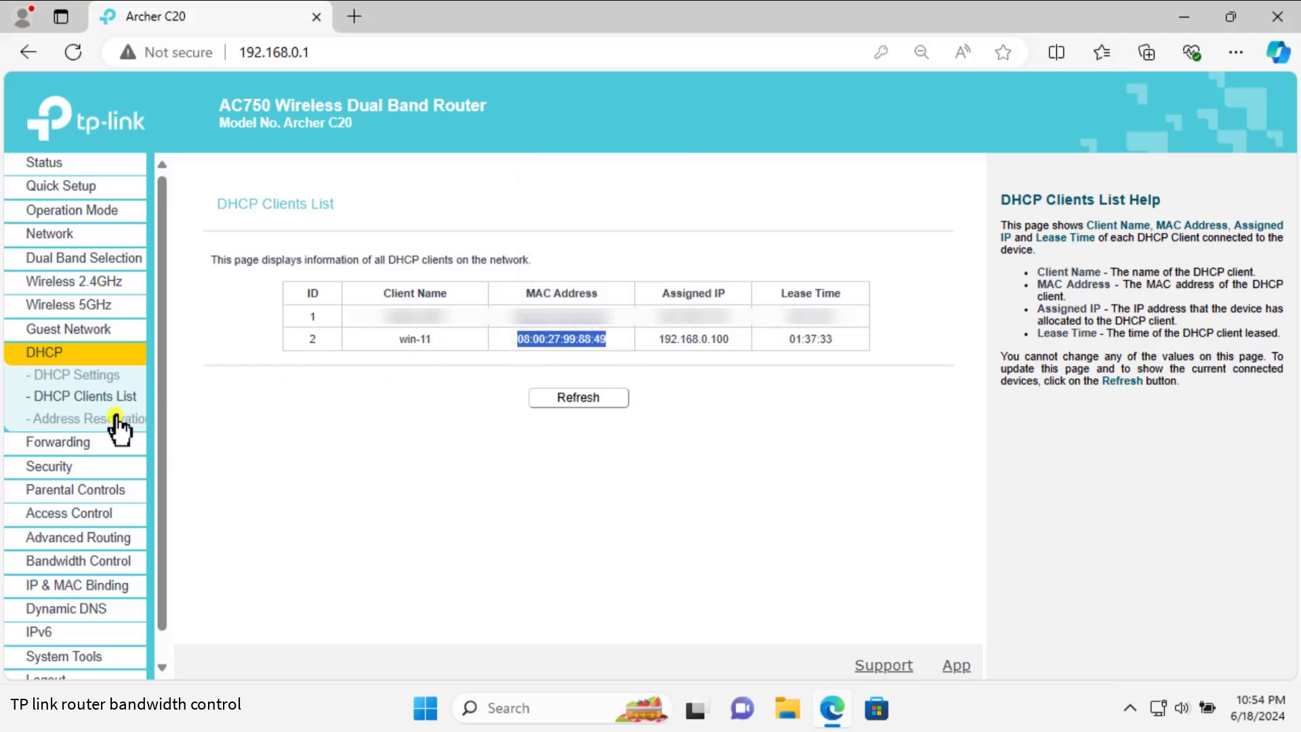
click(101, 420)
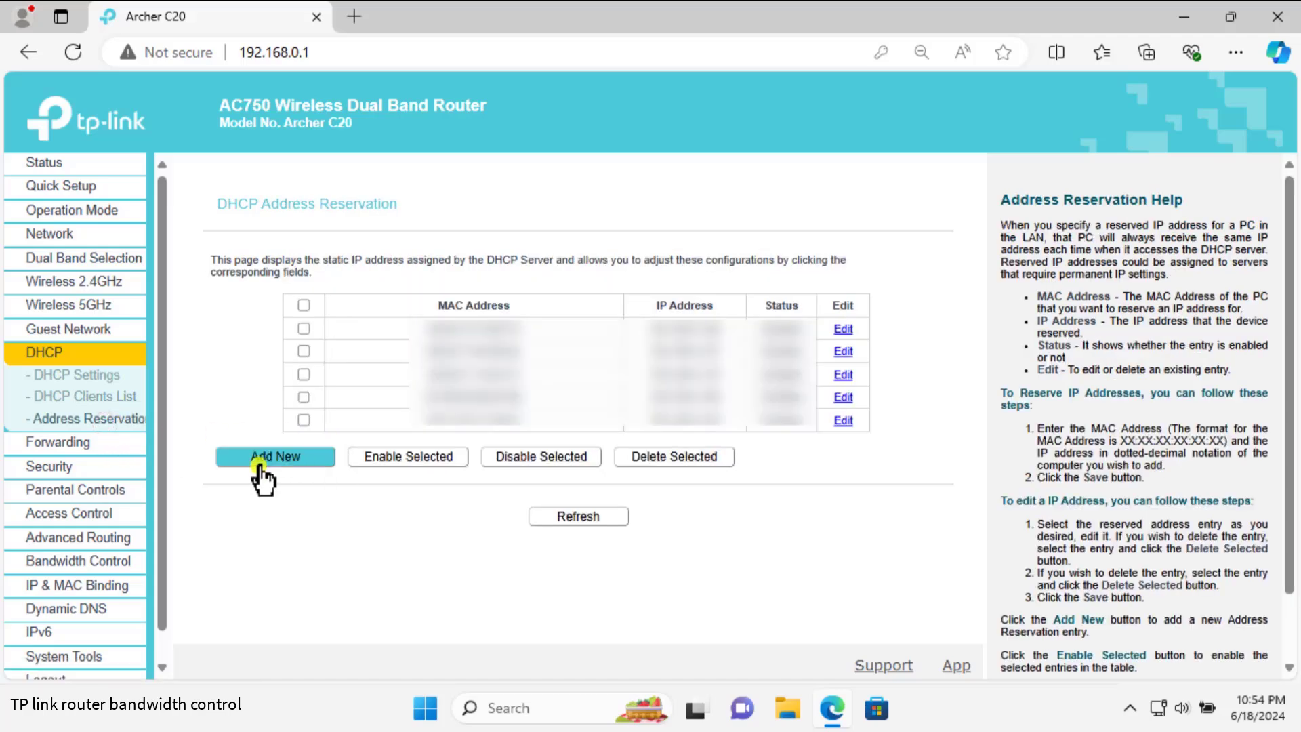
click(289, 465)
click(553, 298)
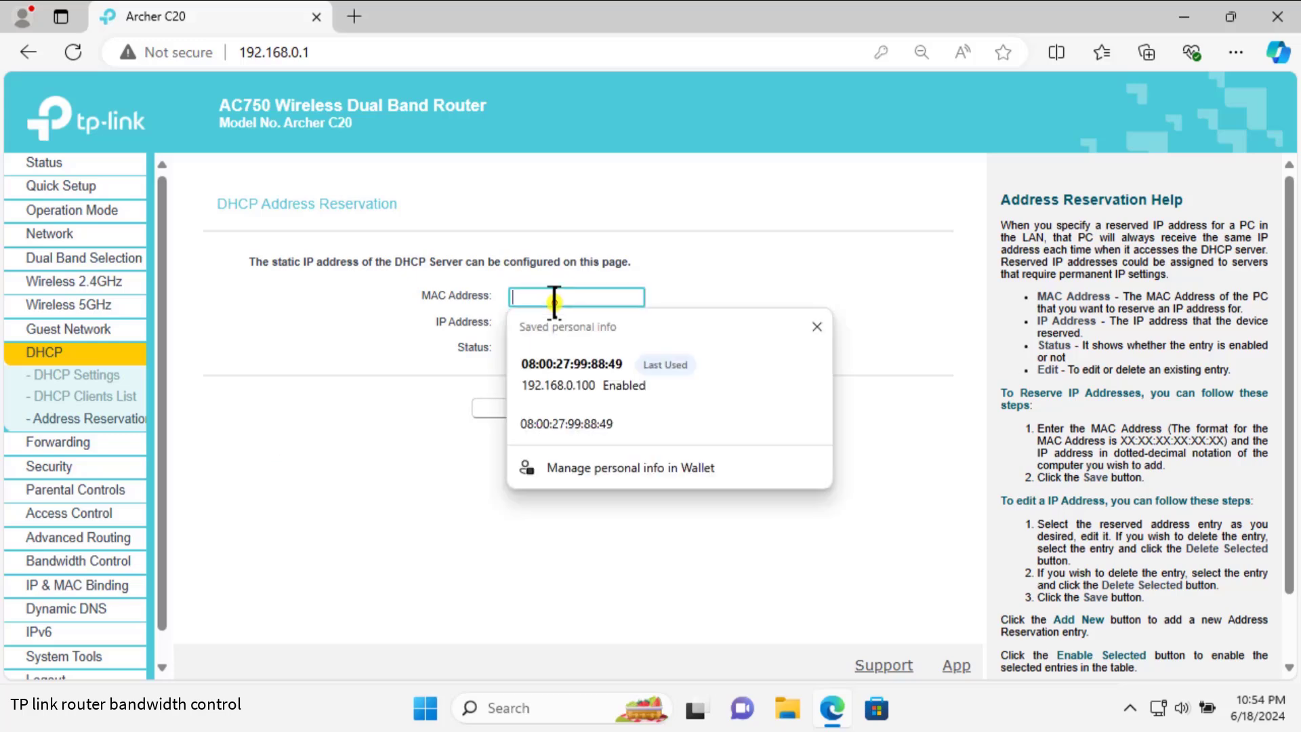
key(ctrl+v)
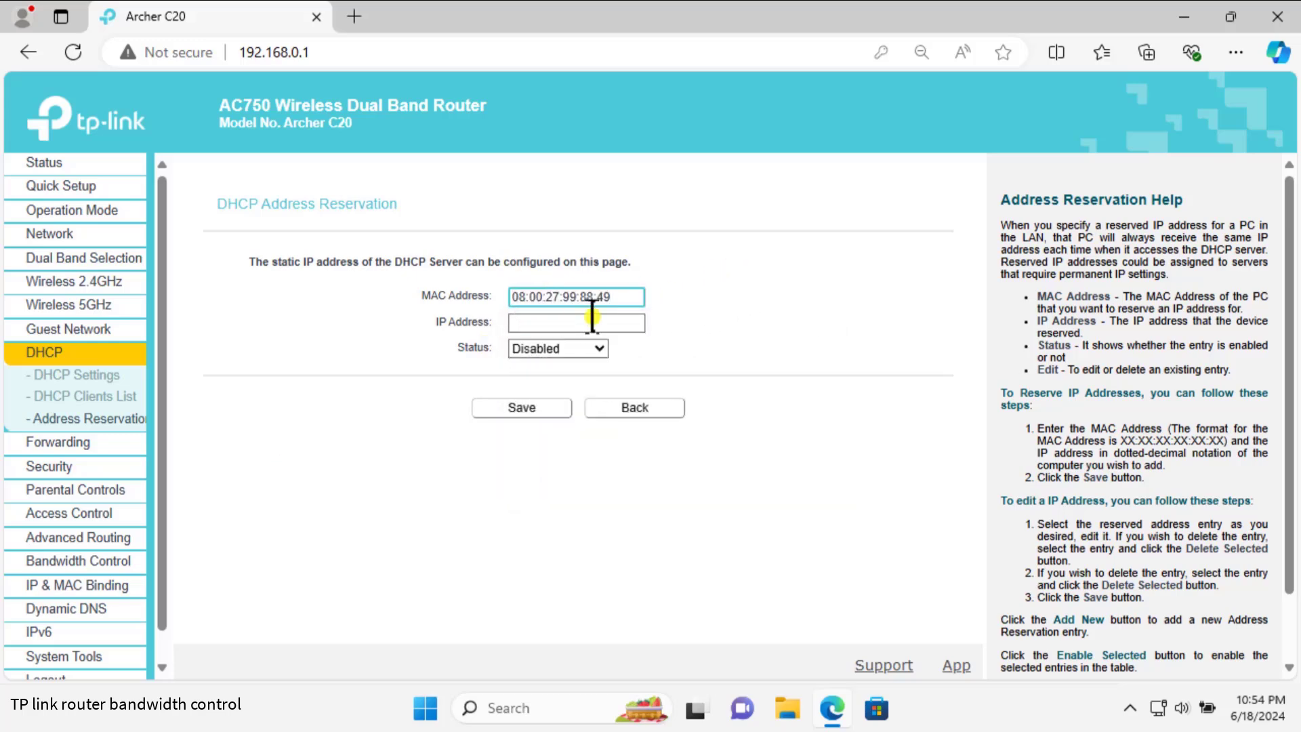
click(597, 325)
text(192.168.0.100)
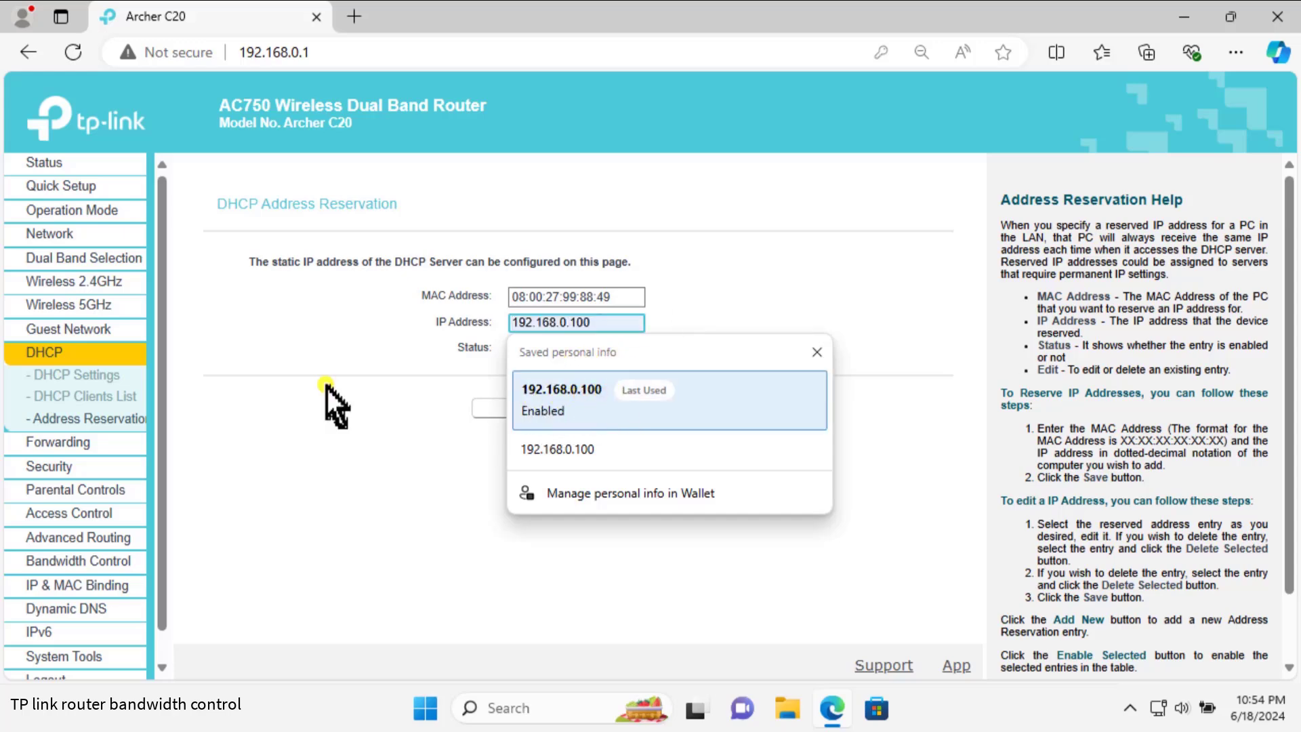
click(122, 397)
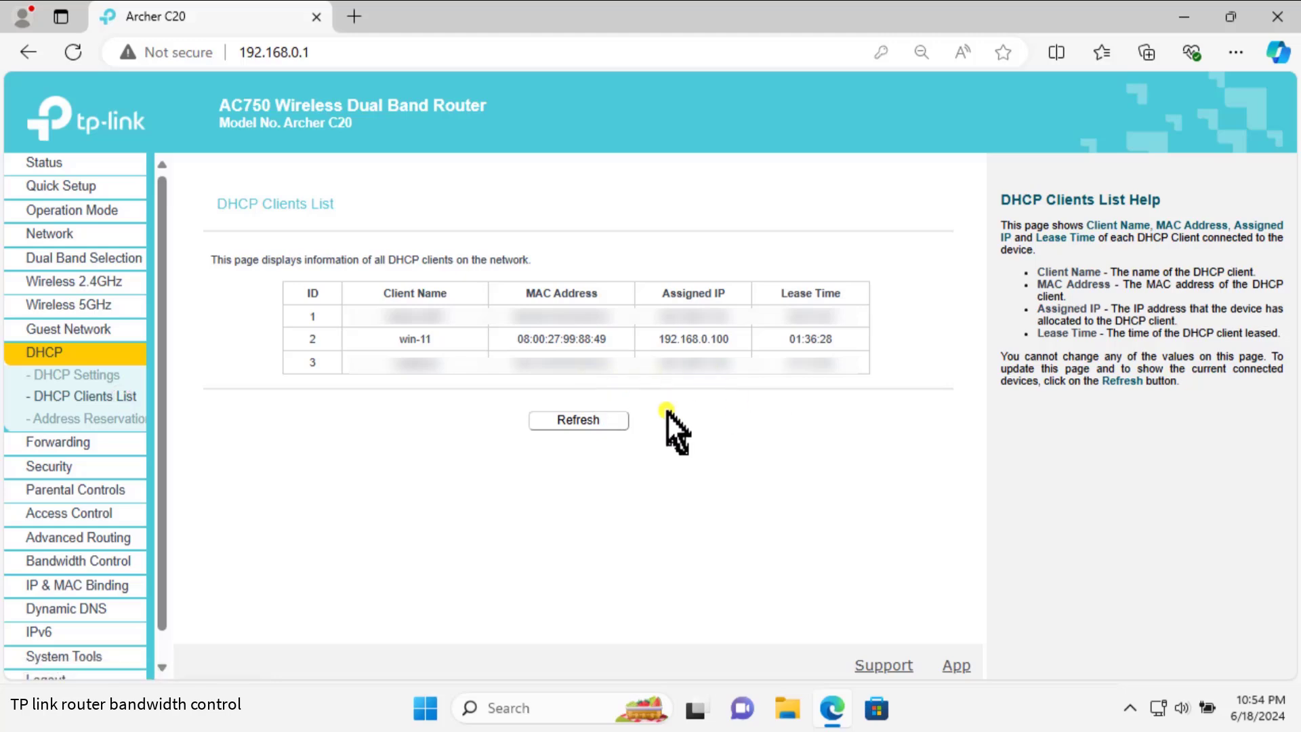
drag(732, 338, 656, 342)
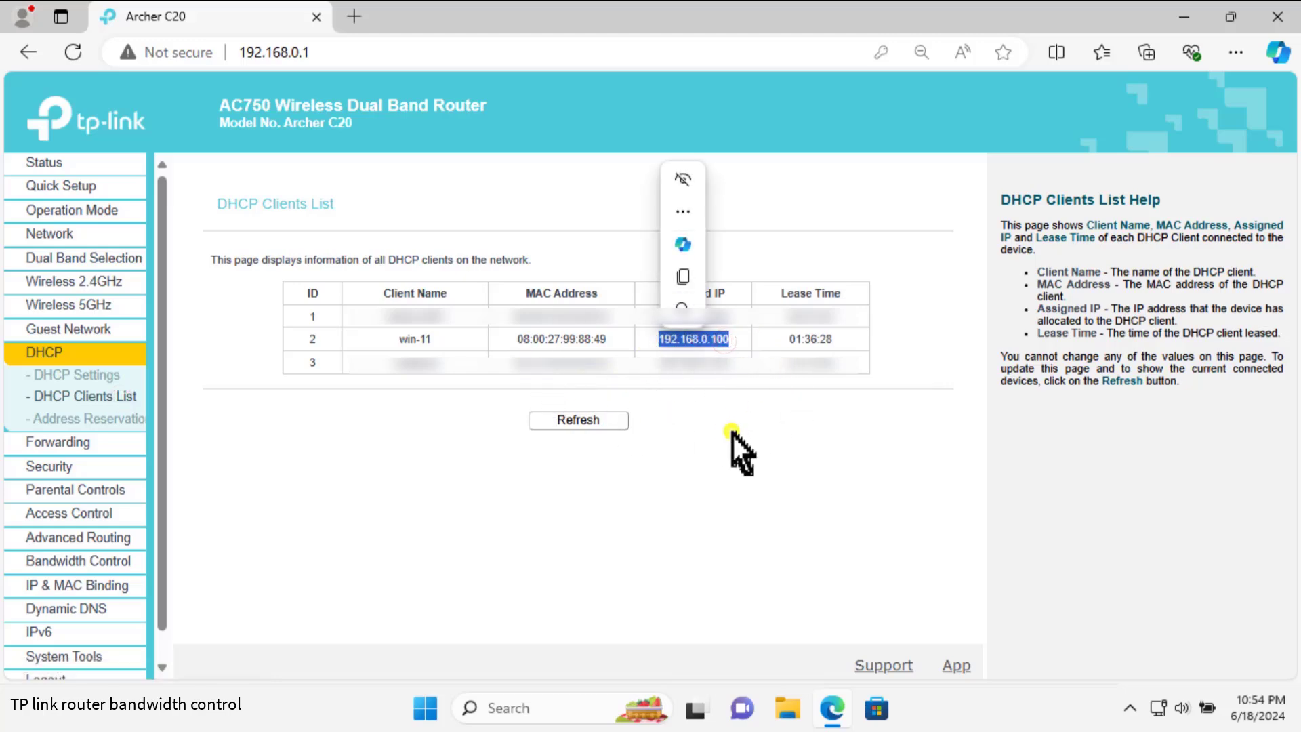
Step: Reserve 192.168.0.100 for MAC 08:00:27:99:88:49 with status Enabled and save
click(103, 418)
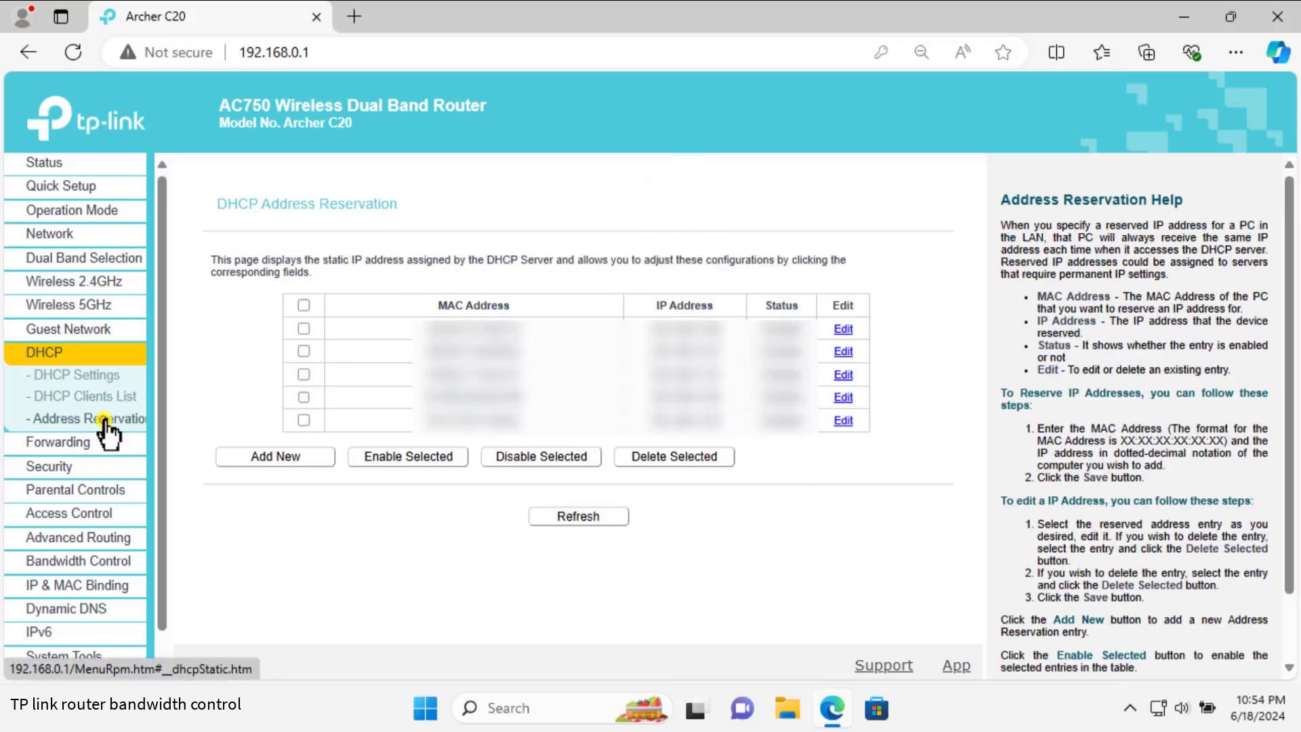
click(276, 456)
click(590, 298)
click(560, 324)
text(192.168.0.100)
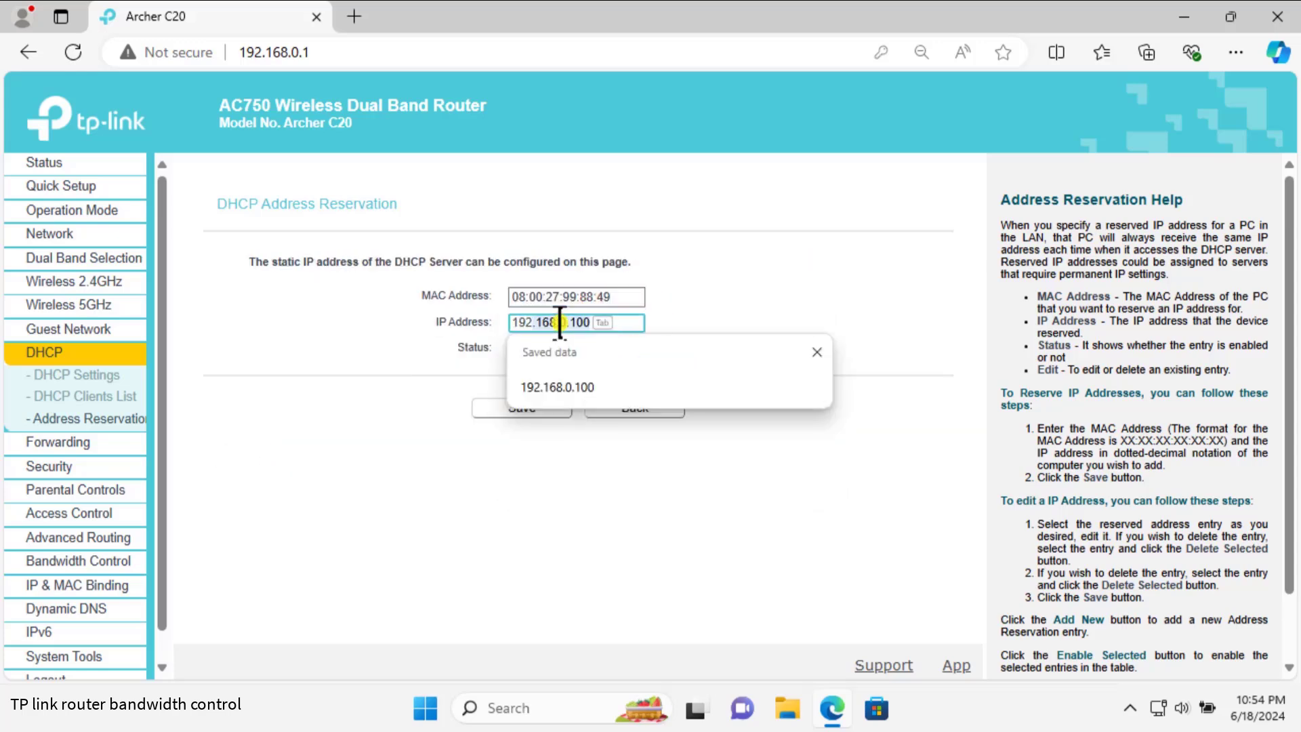
click(557, 387)
key(Tab)
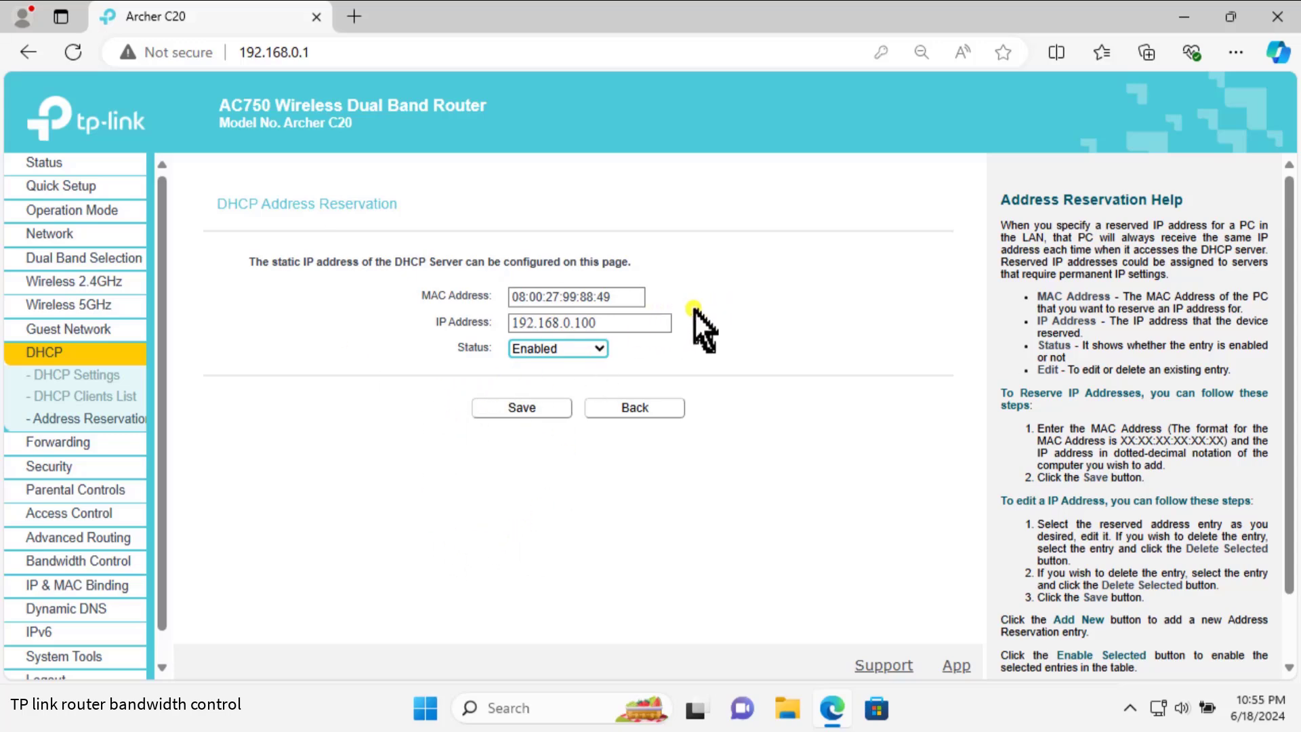
click(544, 410)
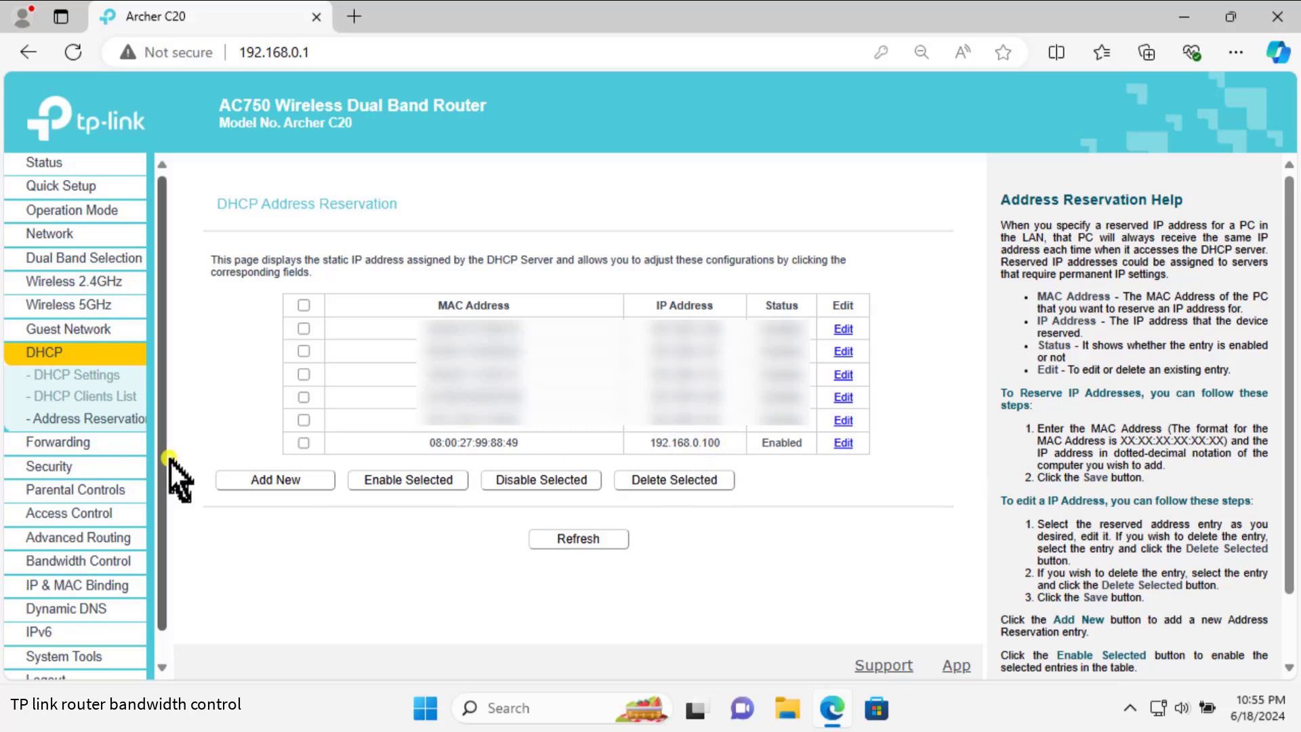
scroll(102, 508, down, 1)
Step: Enable Bandwidth Control, keeping 102400 Kbps egress and 204800 Kbps ingress totals, and save
click(45, 536)
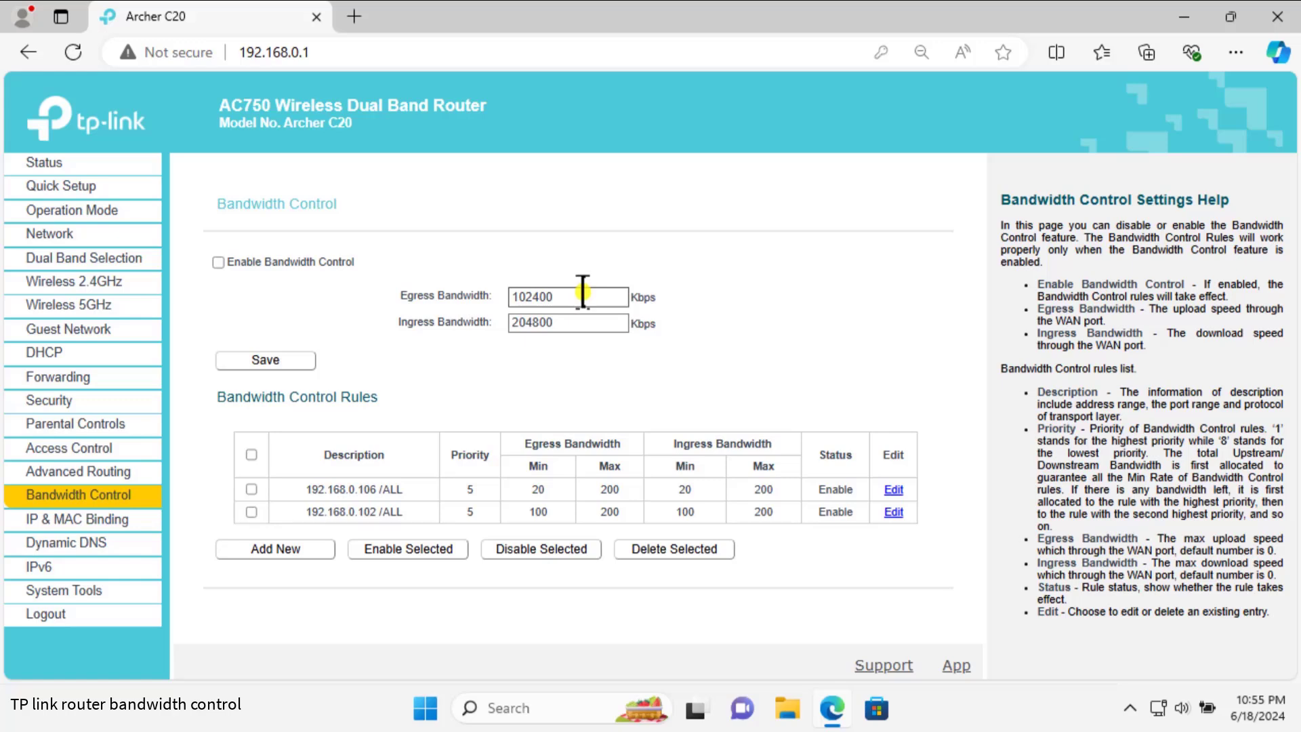
double_click(541, 298)
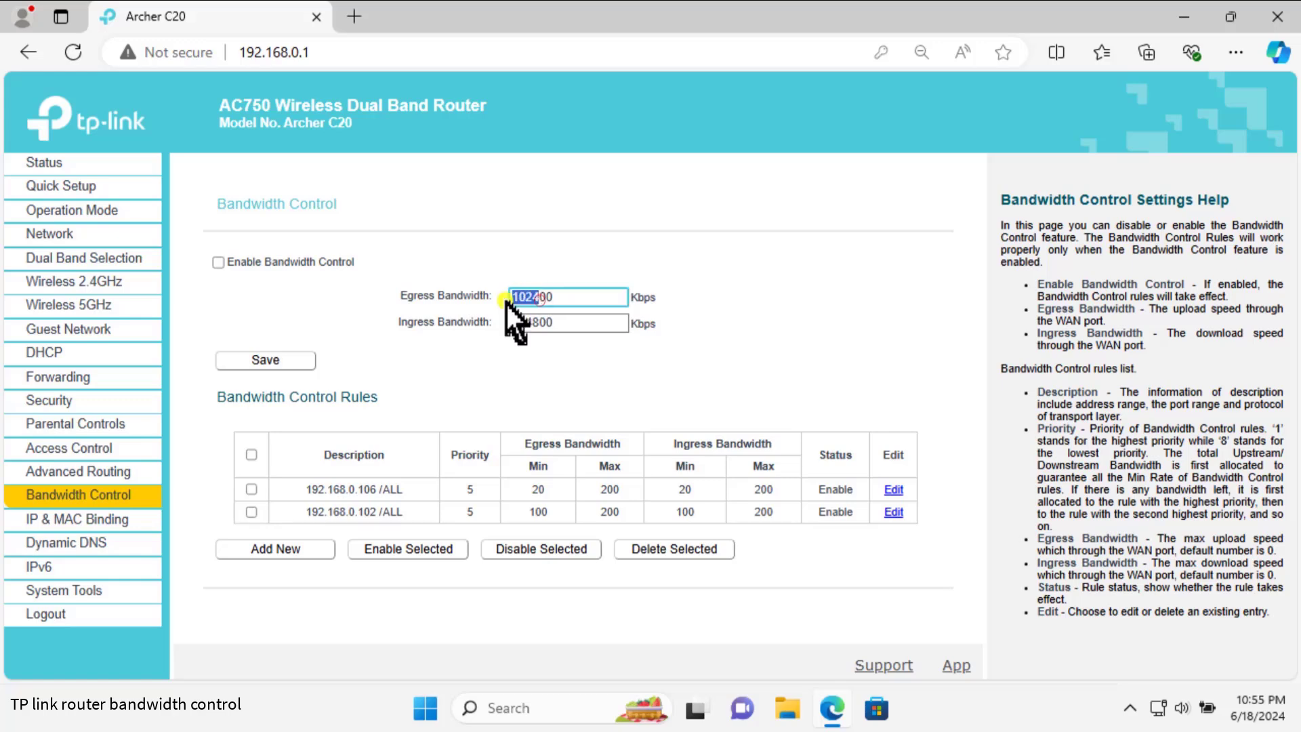
click(708, 259)
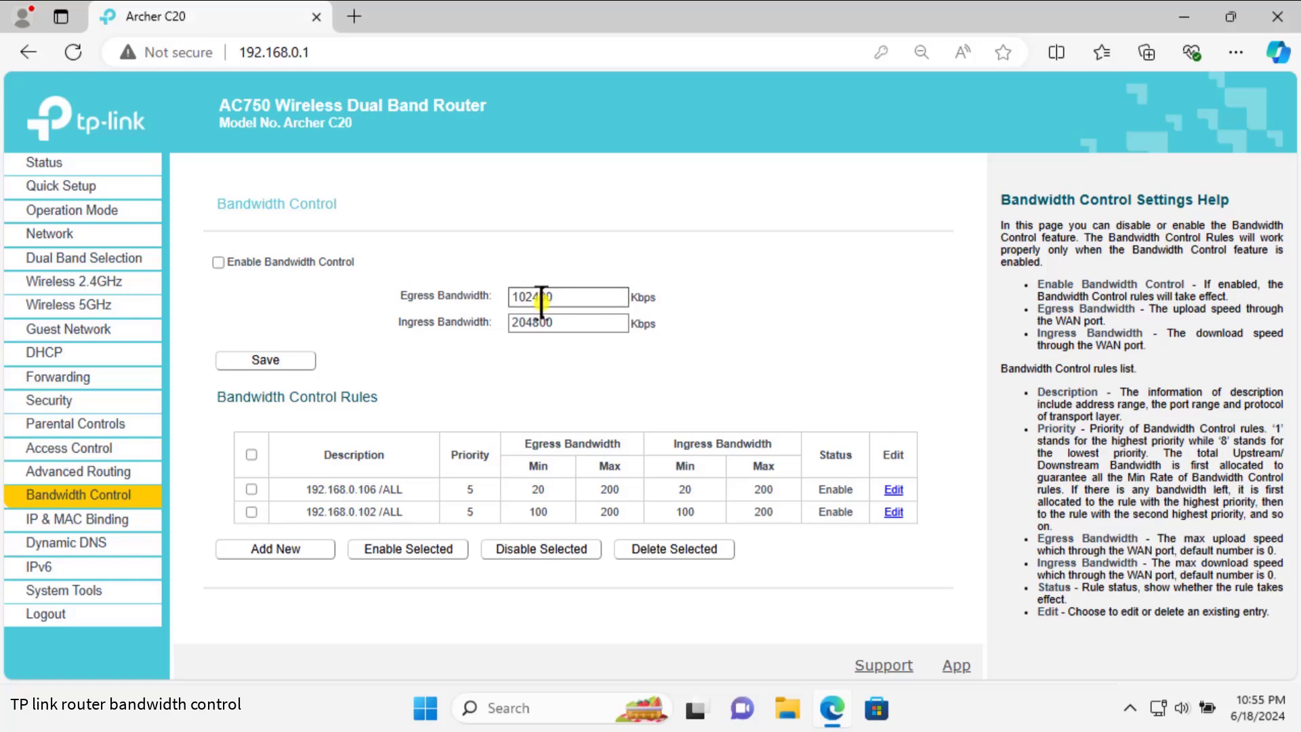
drag(540, 298, 512, 298)
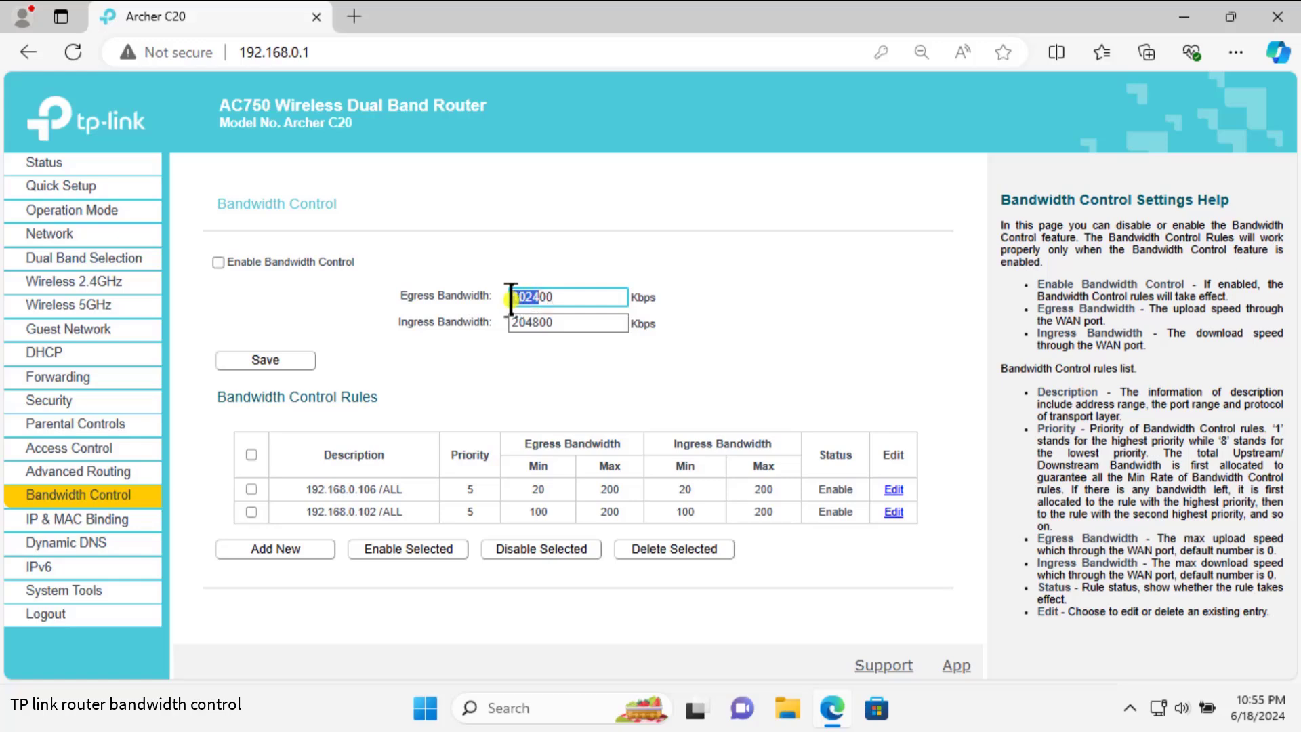
click(772, 255)
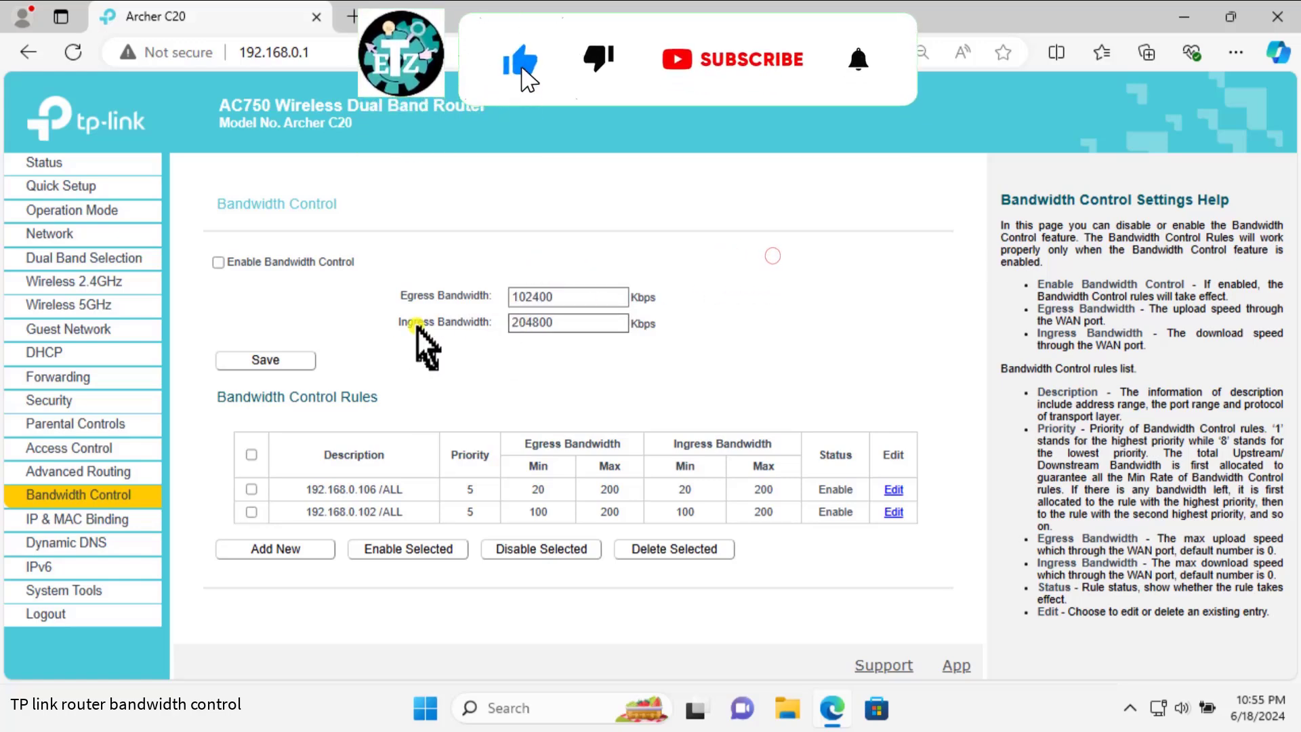
click(218, 263)
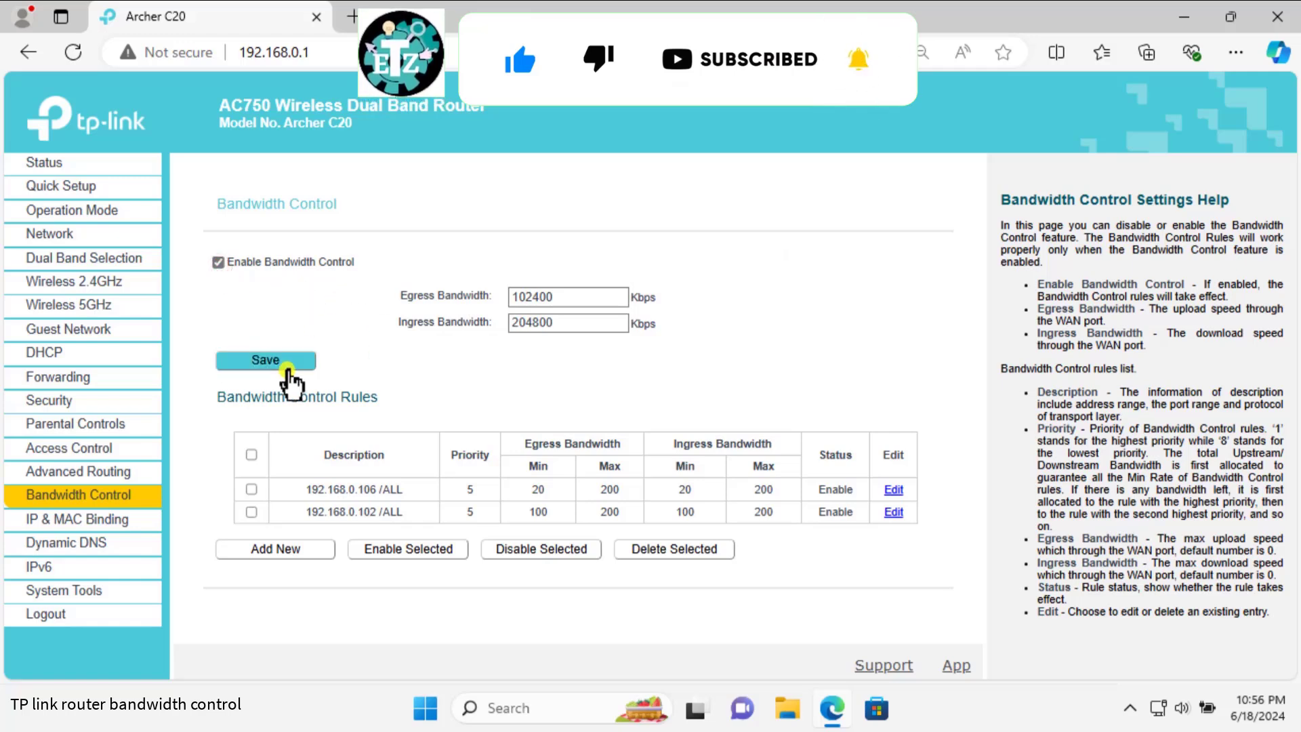
click(271, 365)
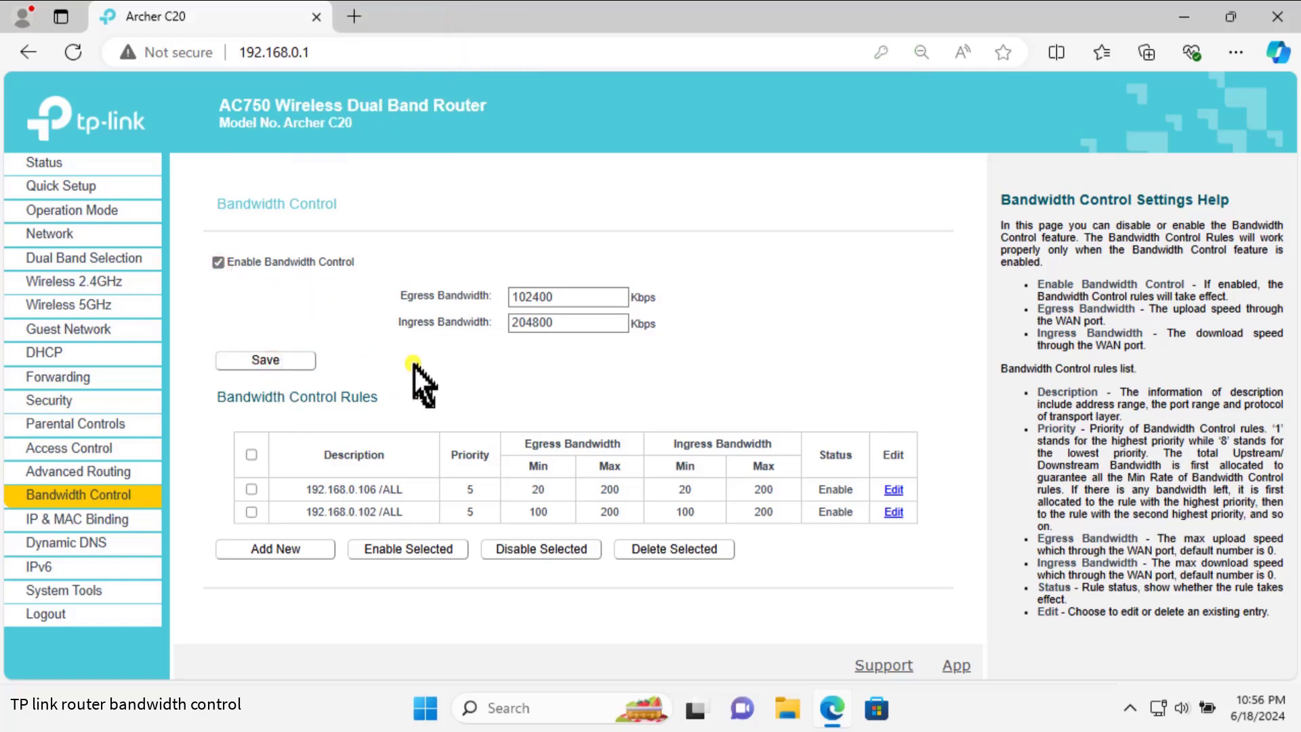
Step: Start a new bandwidth rule for IP range 192.168.0.100–192.168.0.100
click(309, 551)
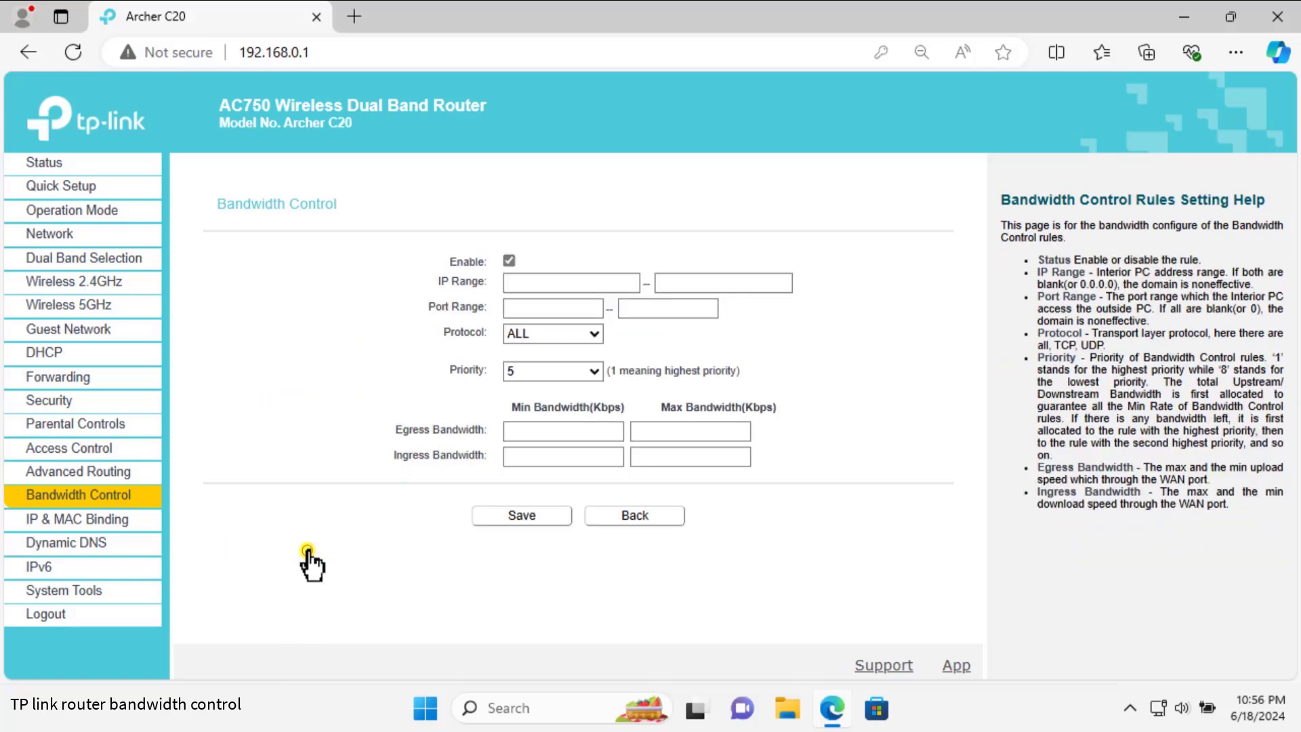
click(533, 281)
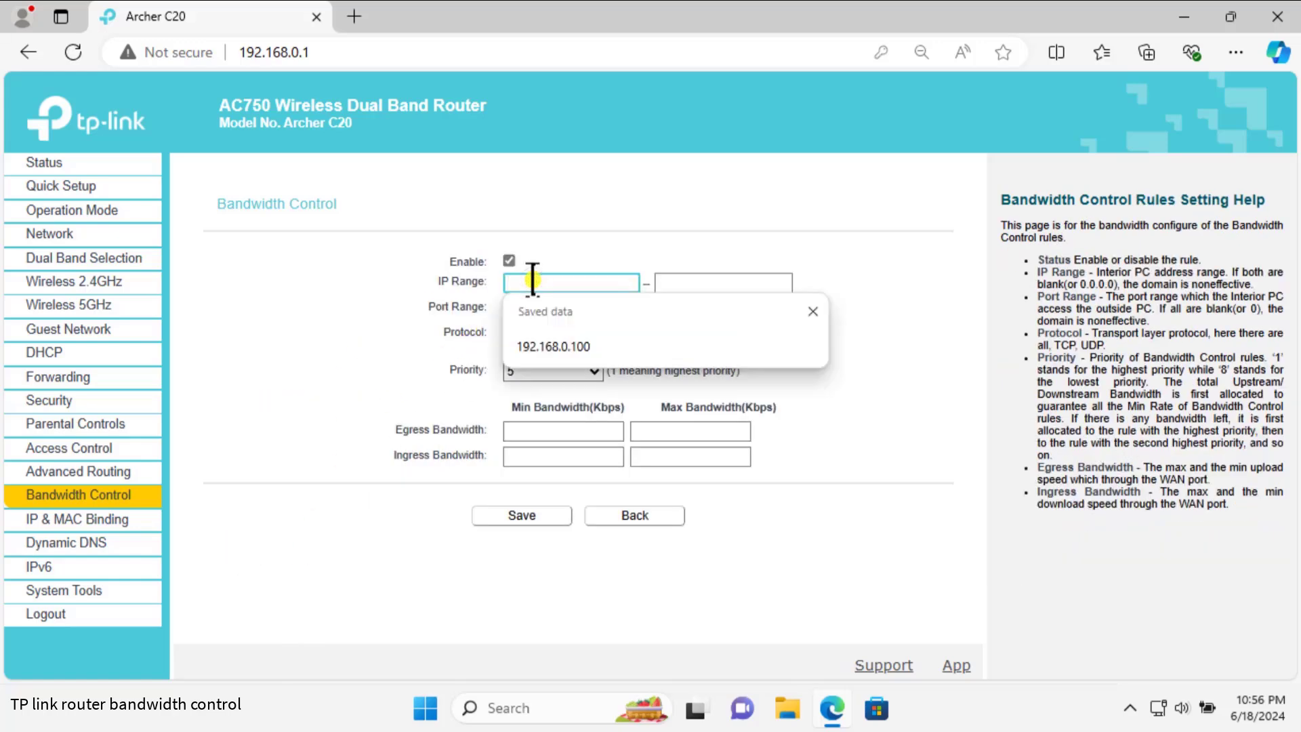
text(192.168.0.100)
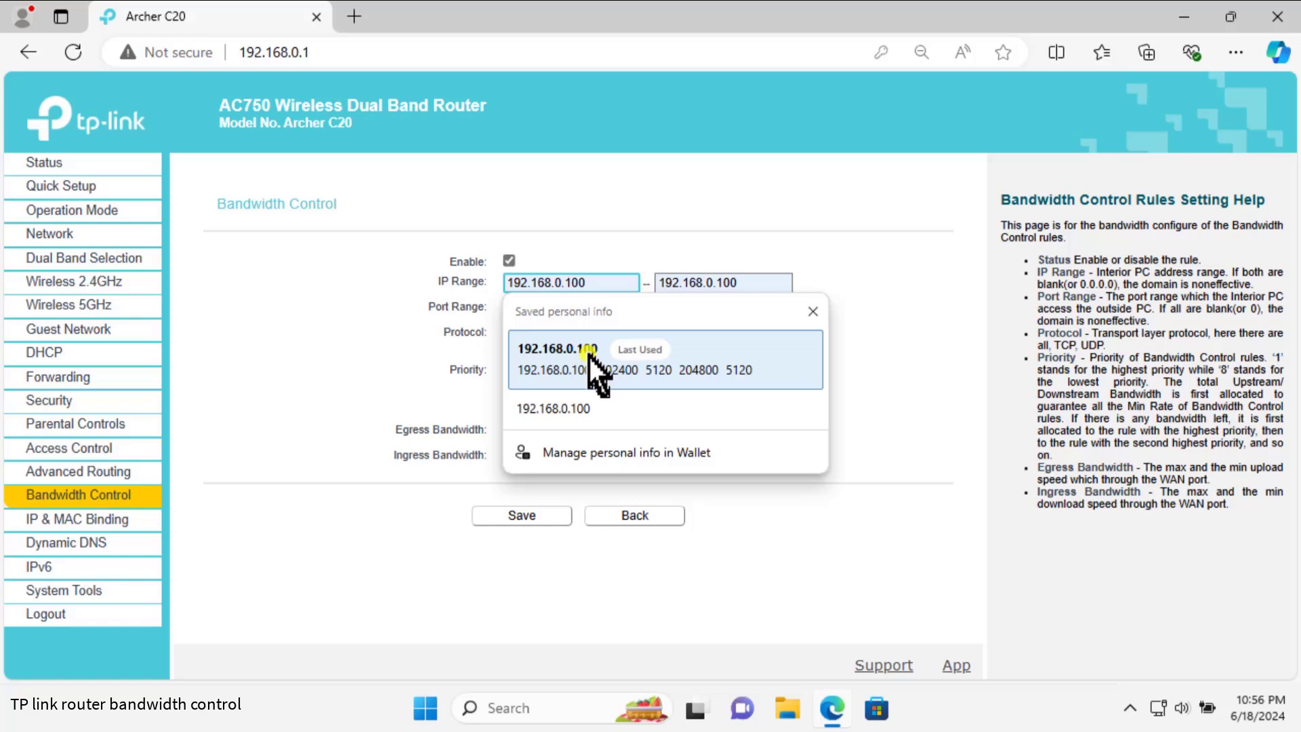
click(588, 356)
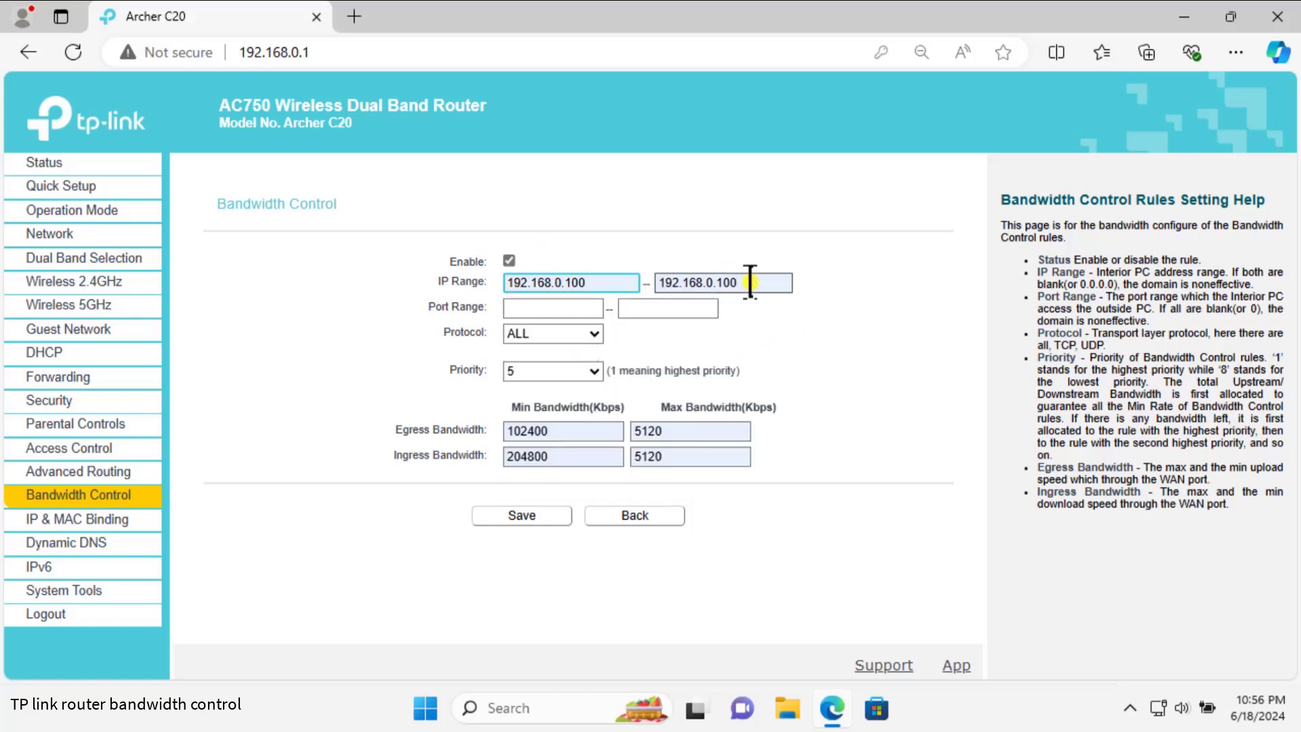
drag(750, 282, 659, 278)
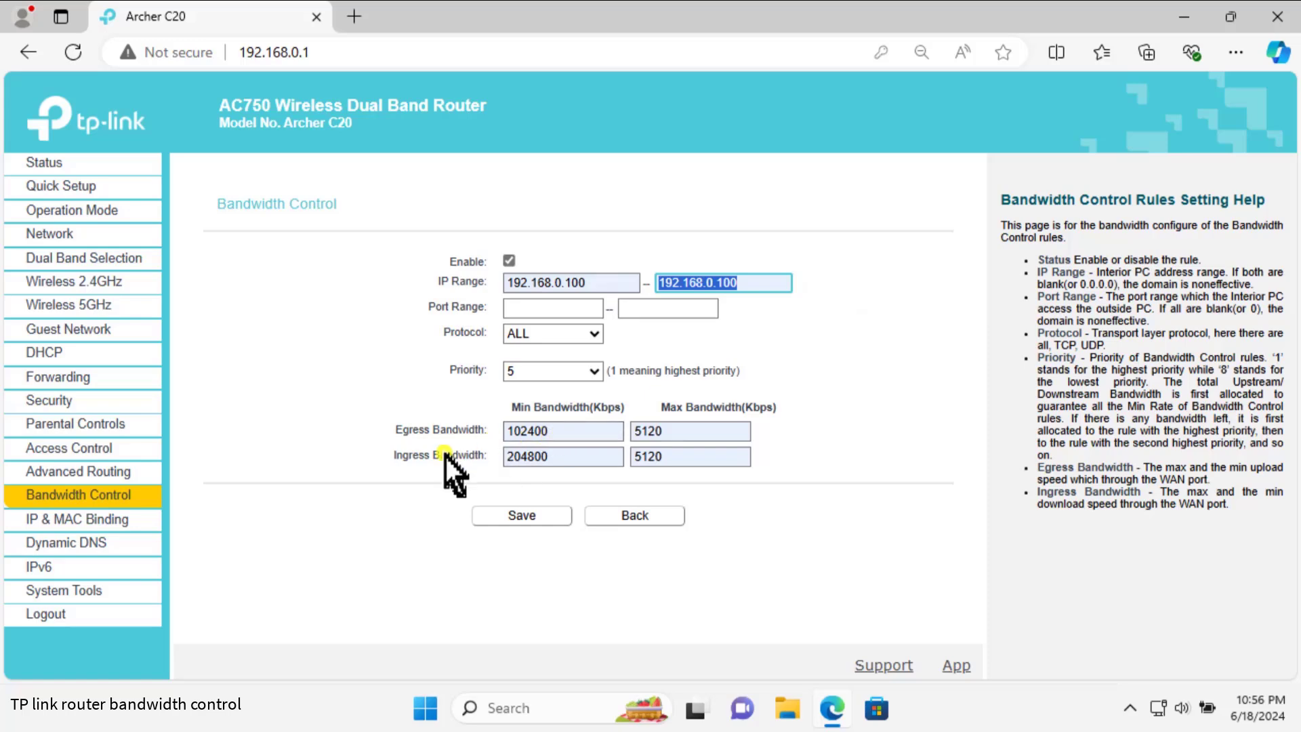
Step: Set minimum 1024 and maximum 5120 Kbps for egress and ingress, and save the rule
drag(516, 407, 594, 407)
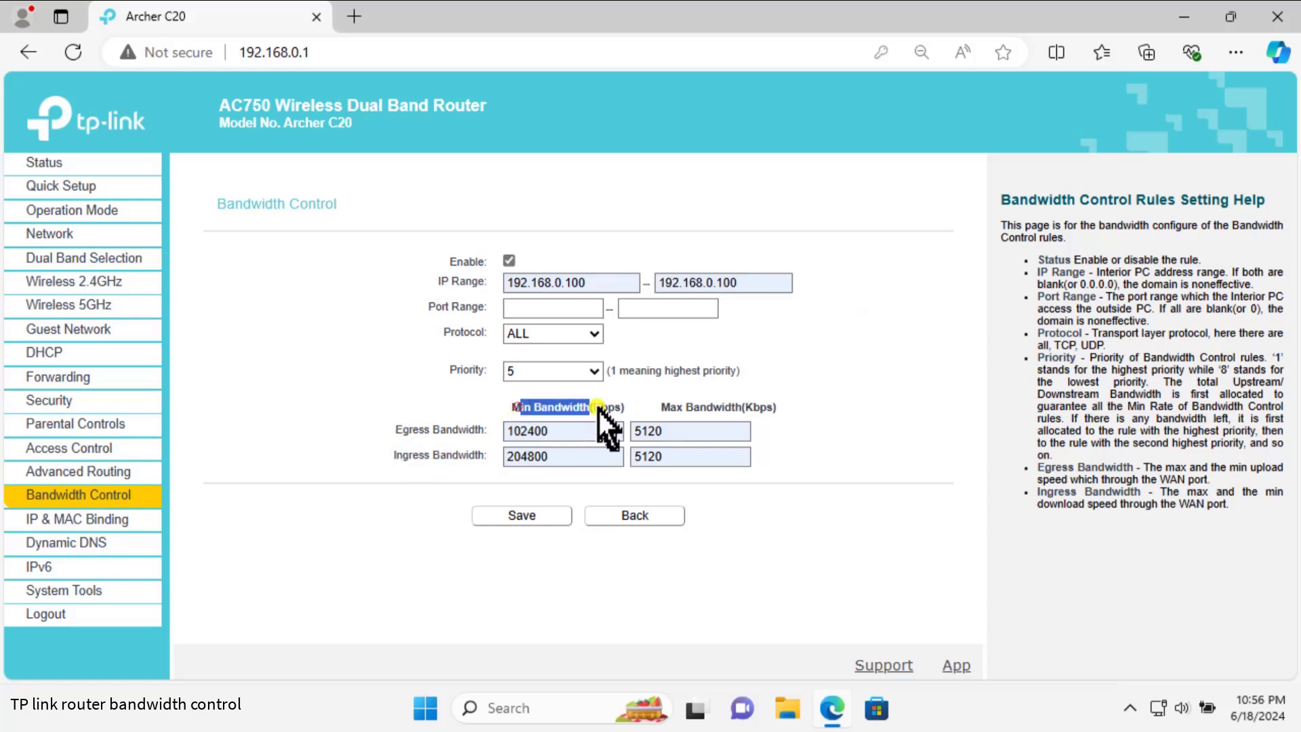
click(832, 407)
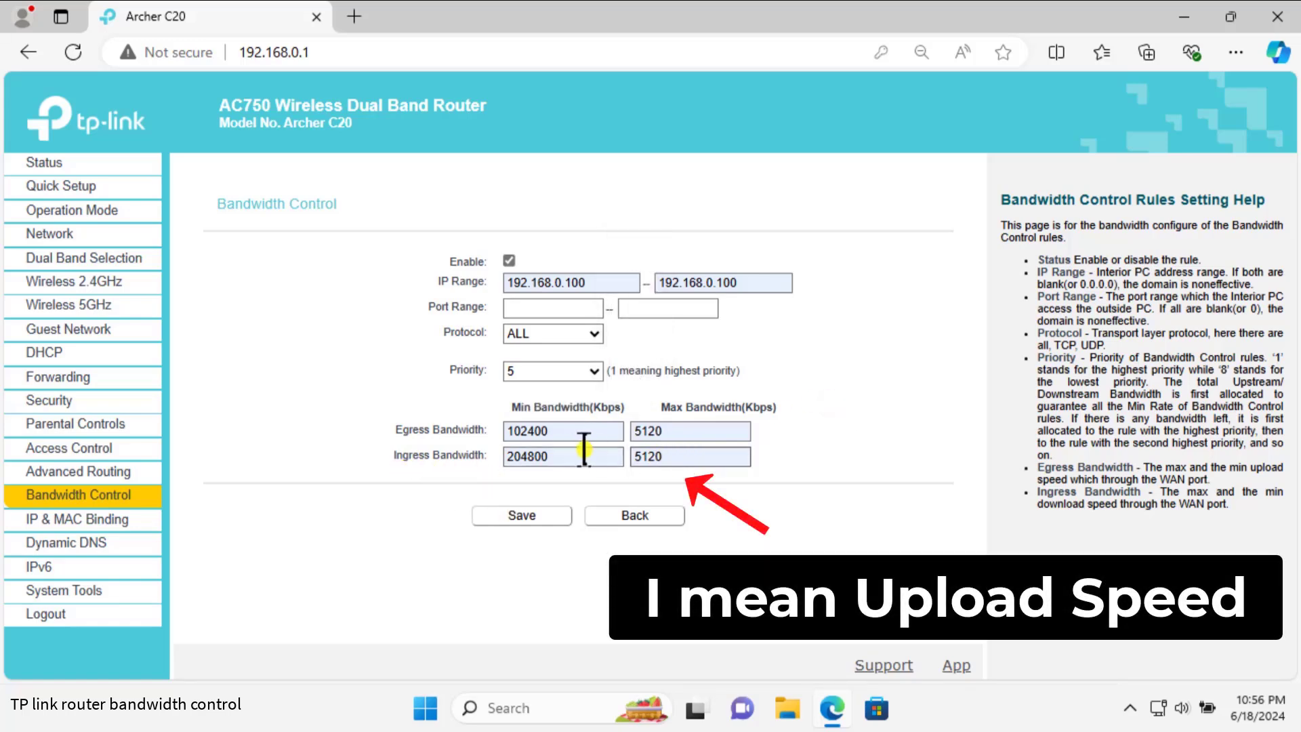
click(568, 430)
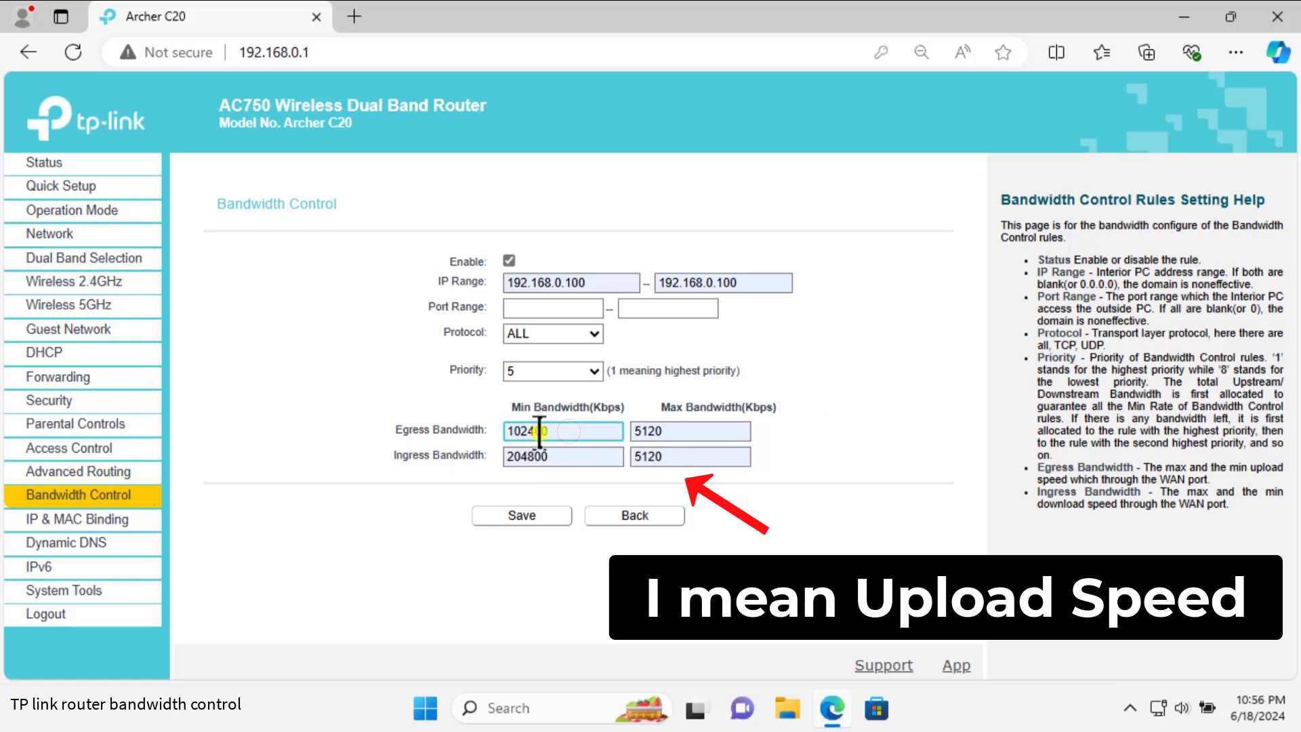
drag(535, 431, 570, 429)
key(BackSpace)
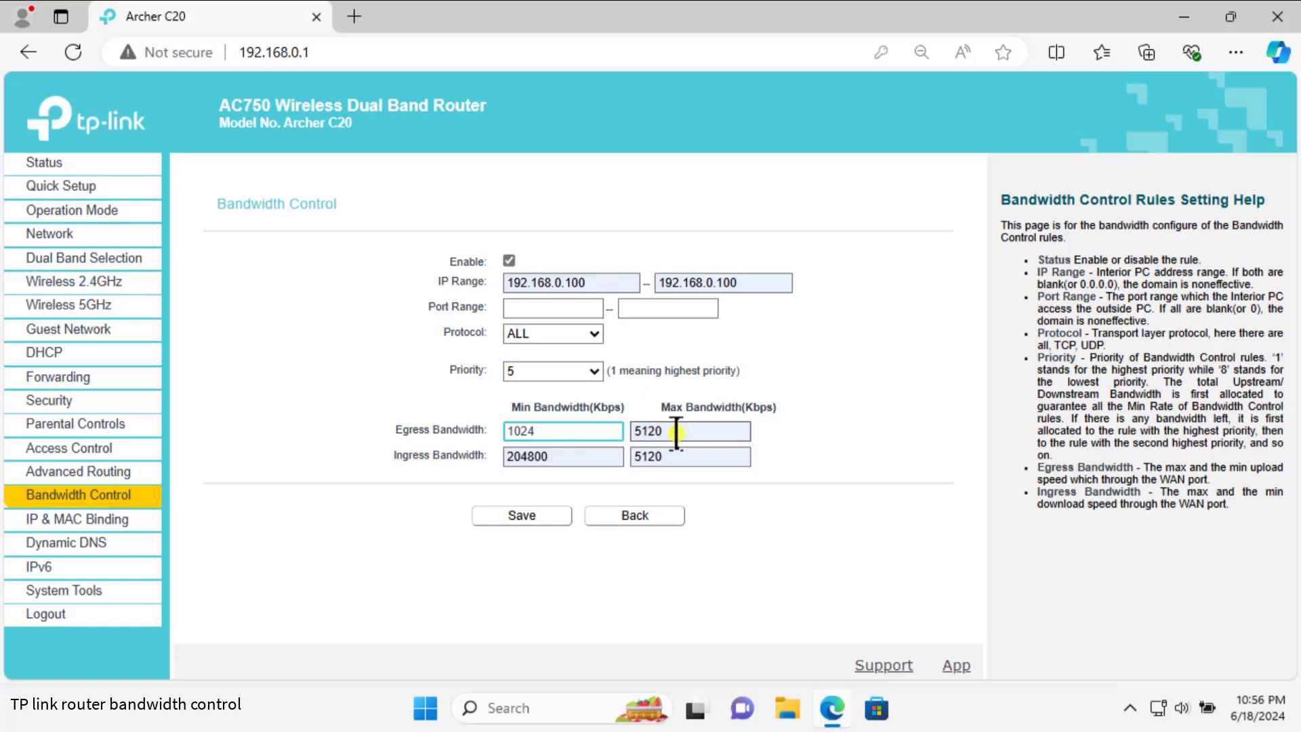
double_click(543, 456)
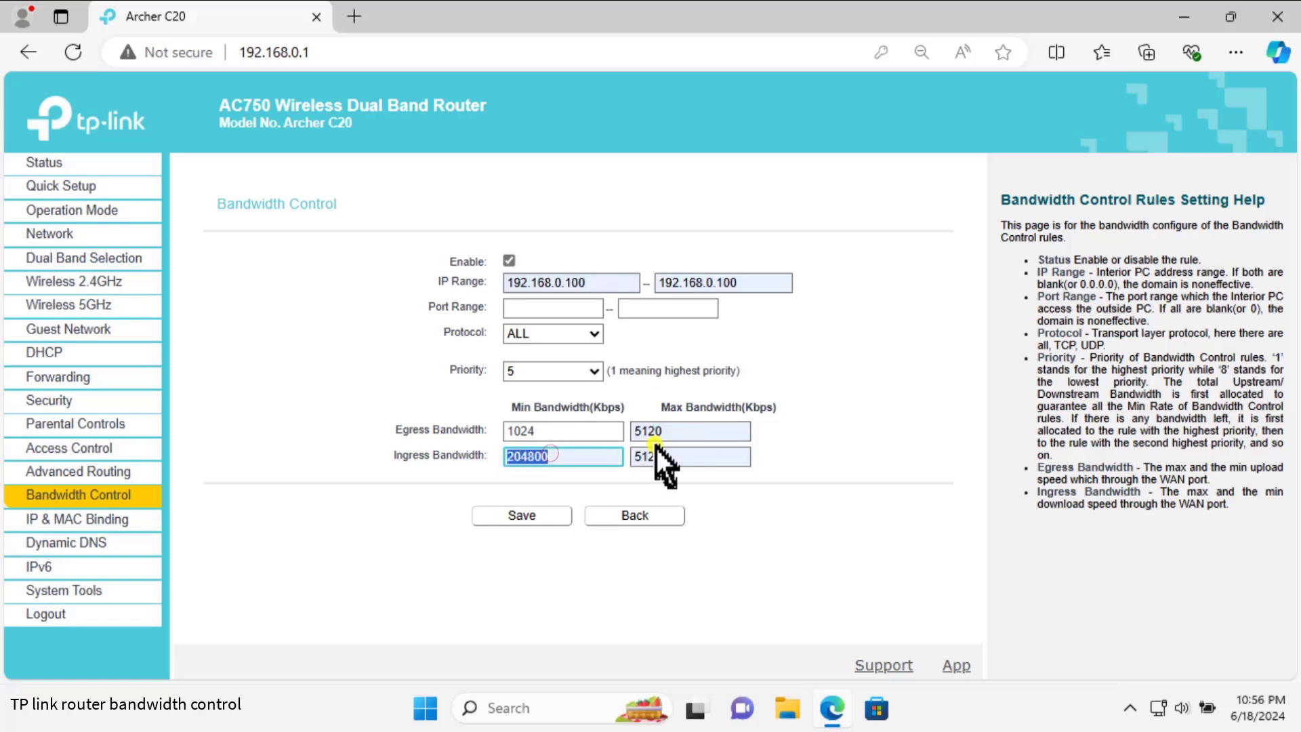
text(1024)
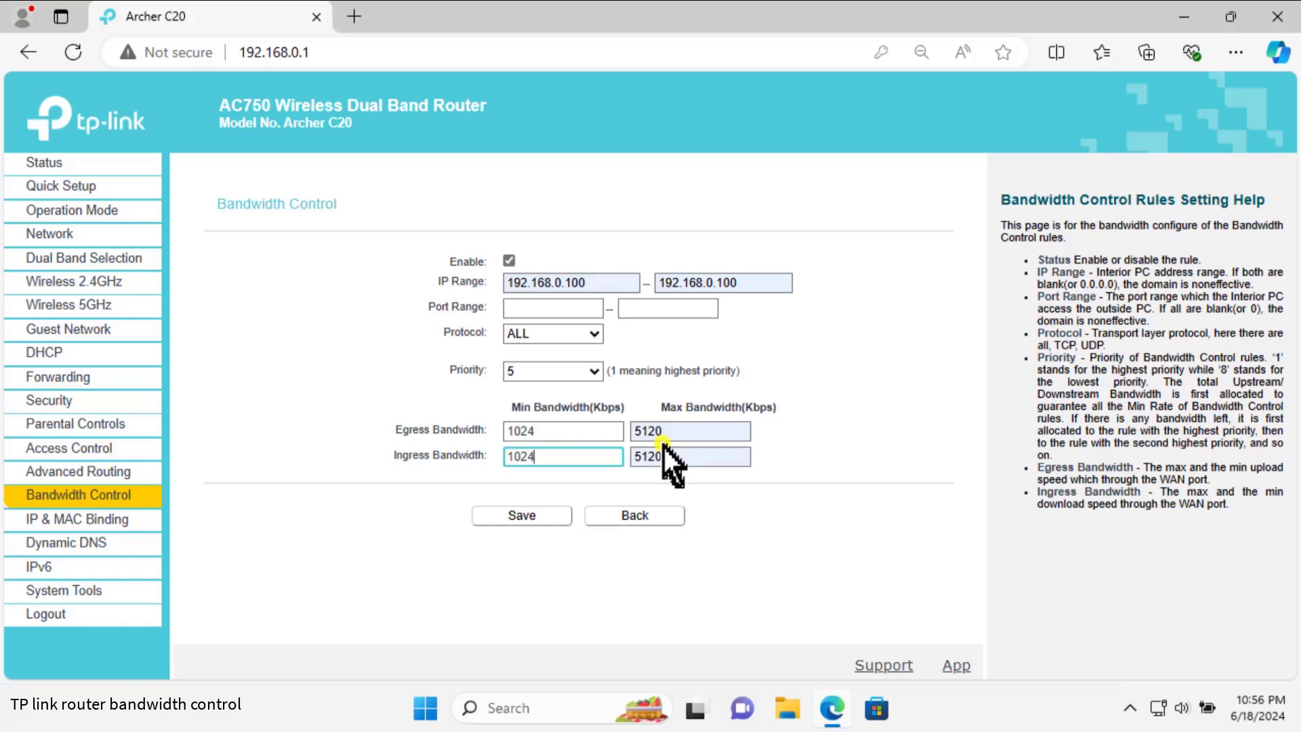
key(Tab)
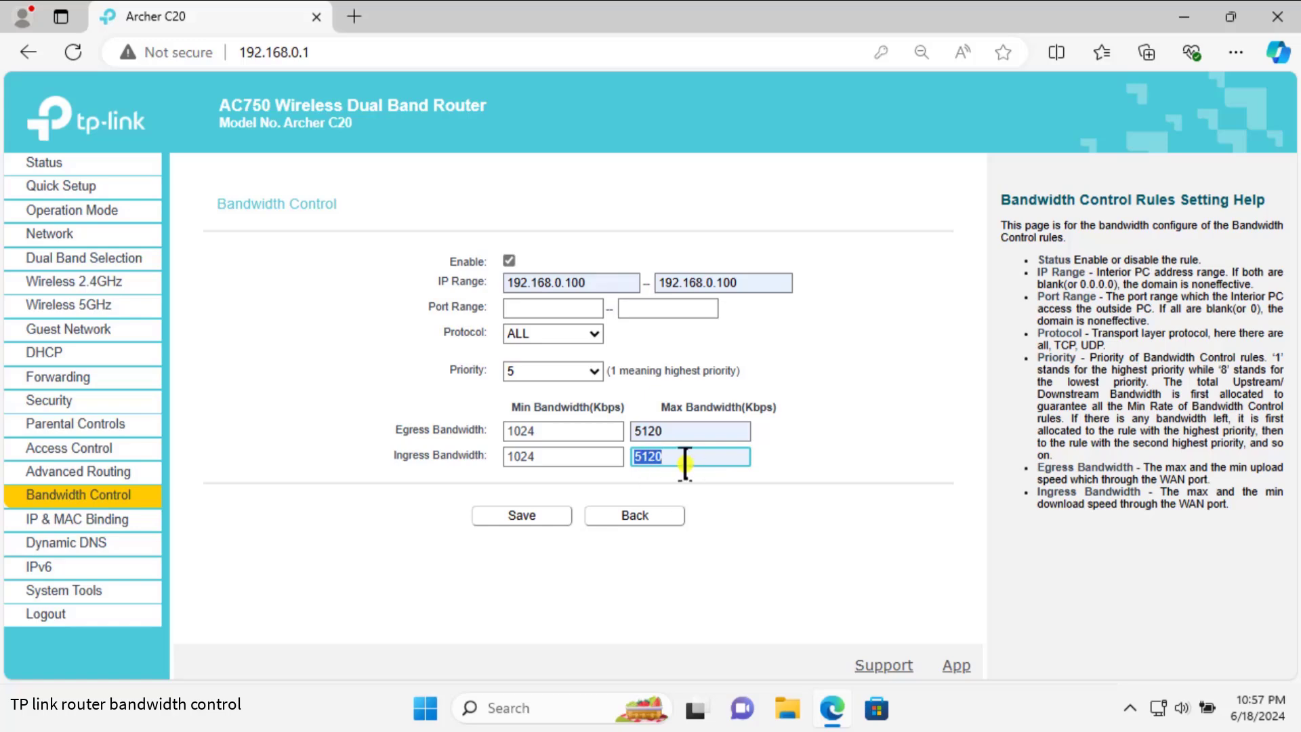
click(523, 516)
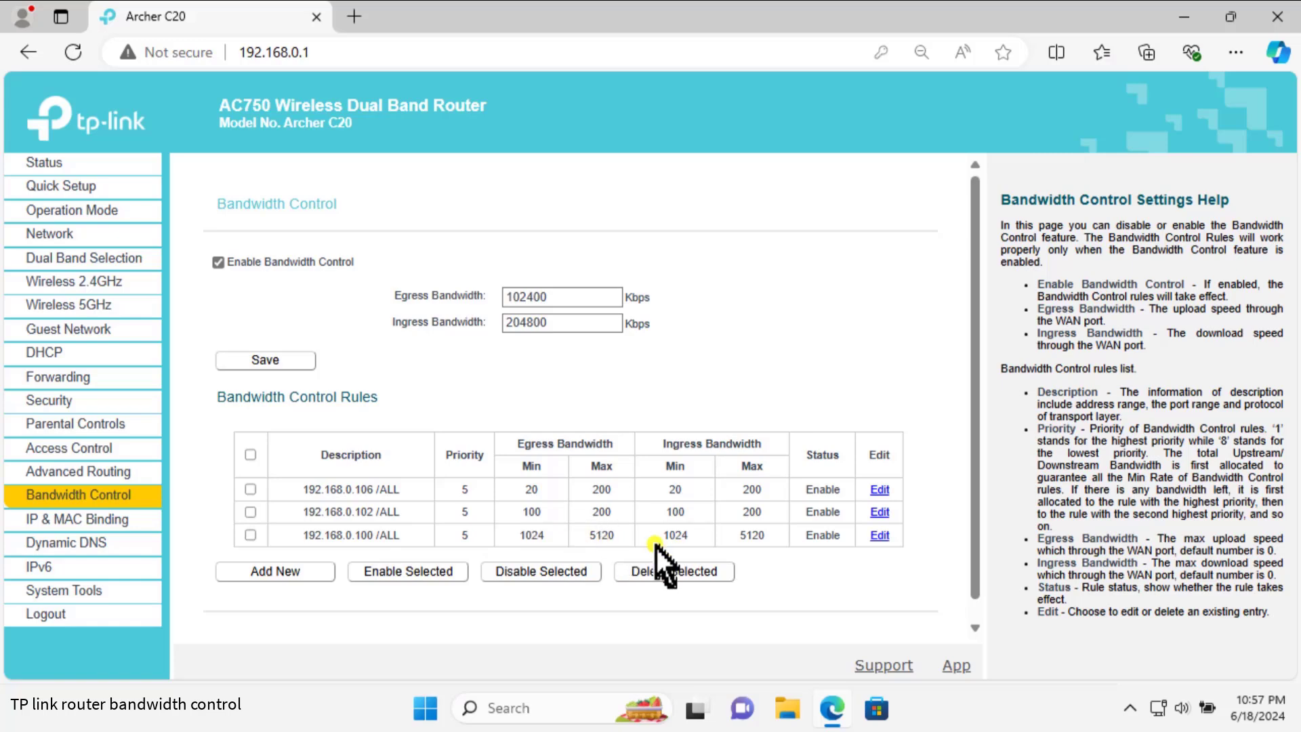
Step: Run a fresh Bing speed test, showing download capped near 4.79 Mb/s
click(357, 17)
text(s)
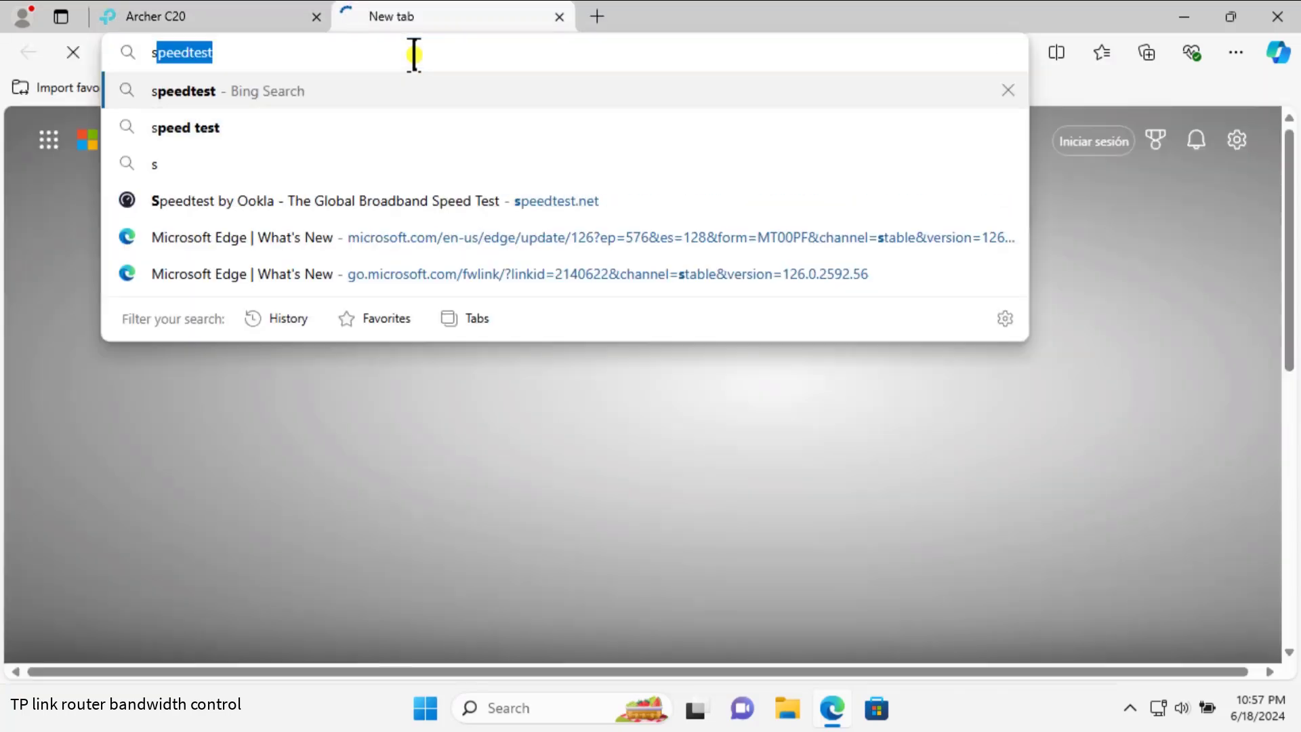
text(pe)
key(Return)
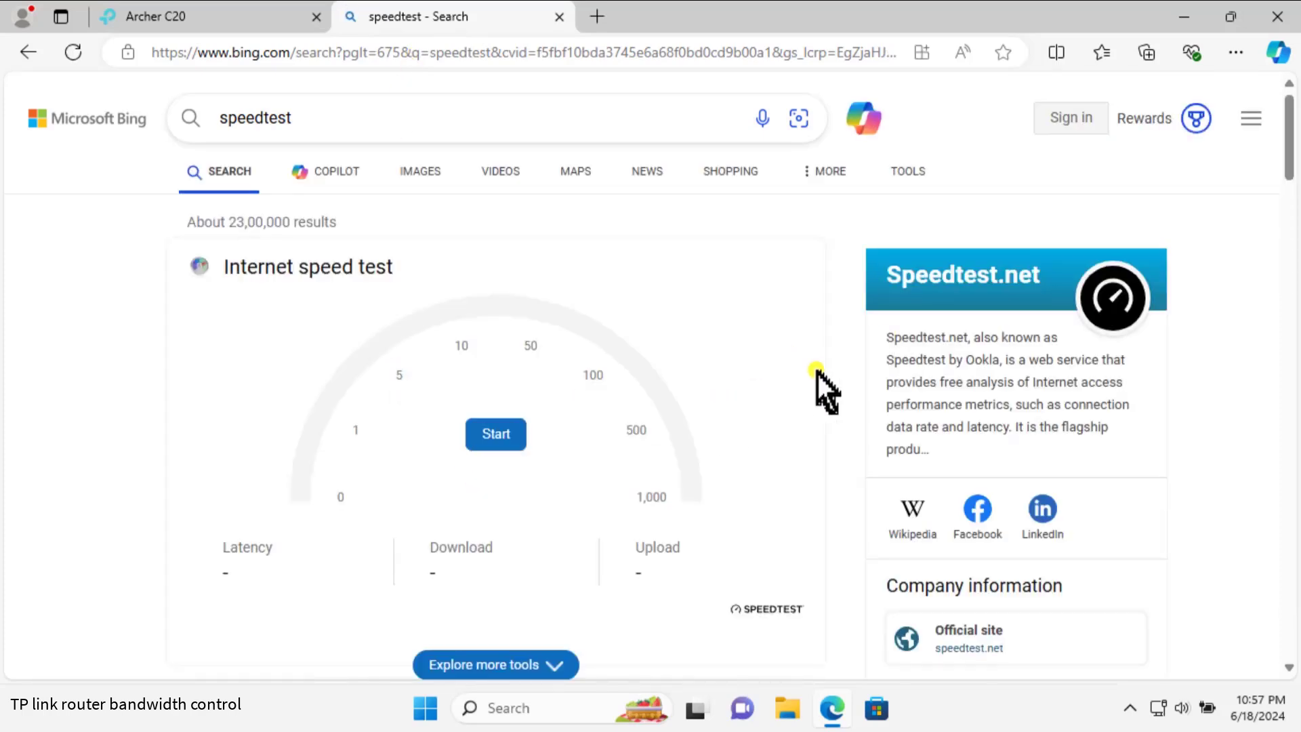
click(496, 434)
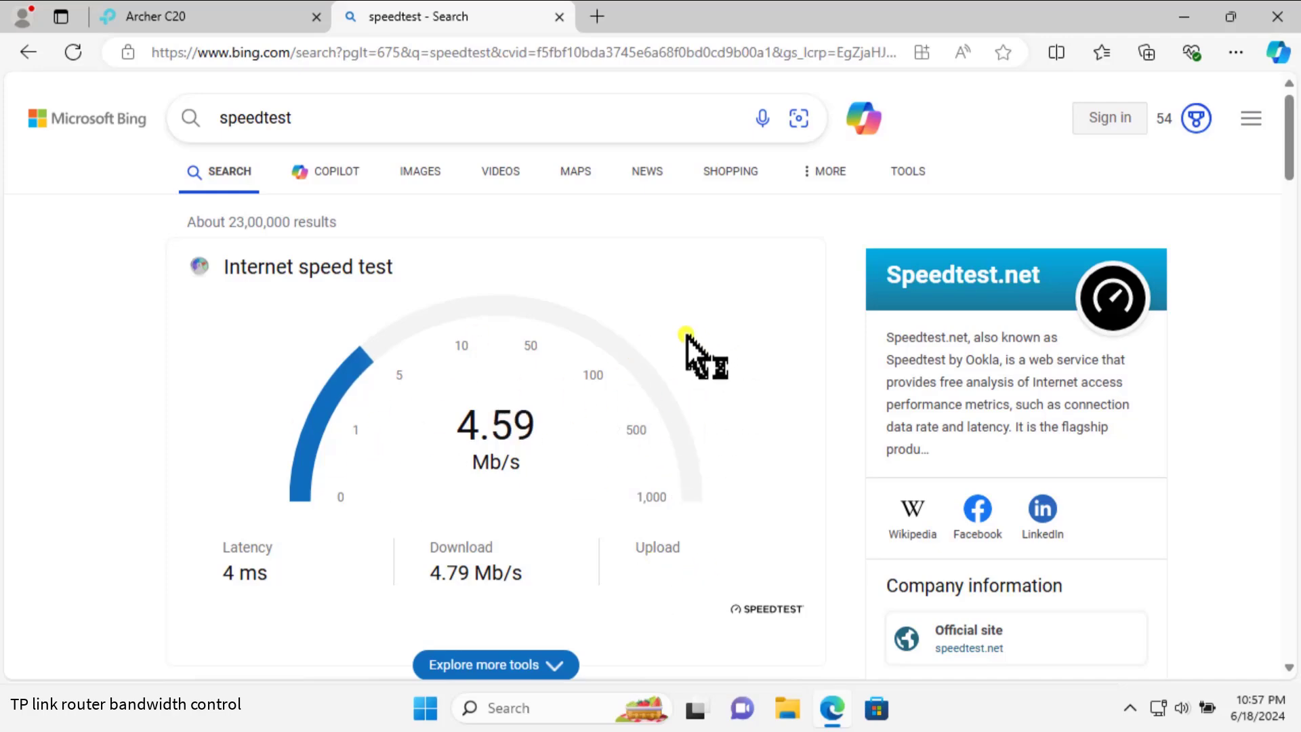
Step: Close the speed test tab and untick Enable Bandwidth Control
click(561, 22)
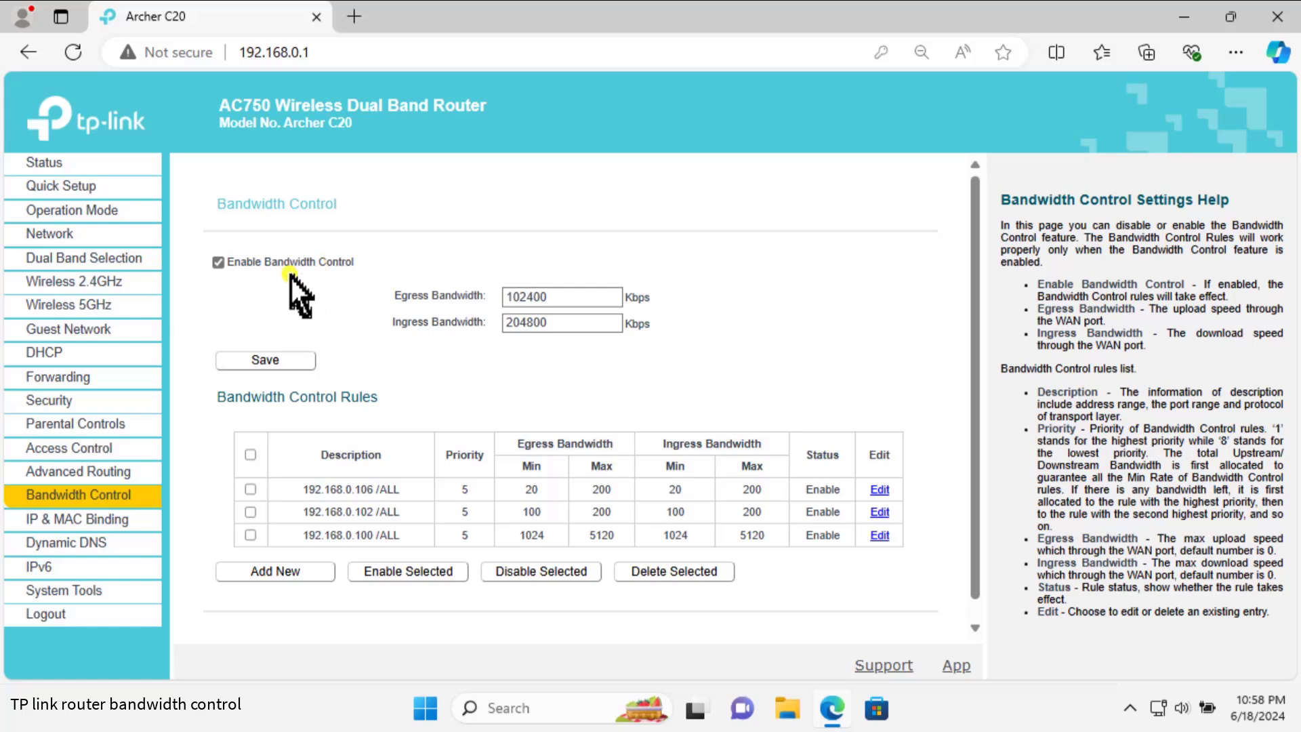
click(218, 263)
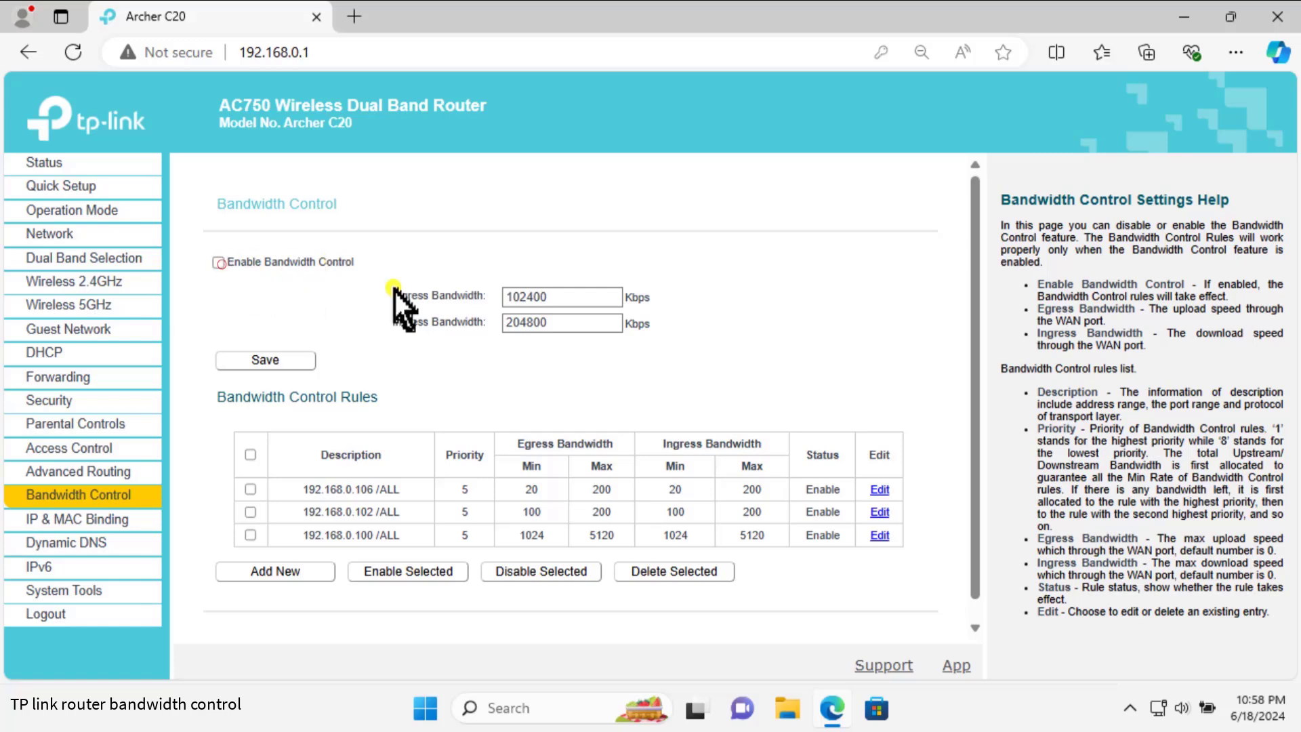
Step: Run another Bing speed test without the cap, reaching about 89.63 Mb/s
click(355, 18)
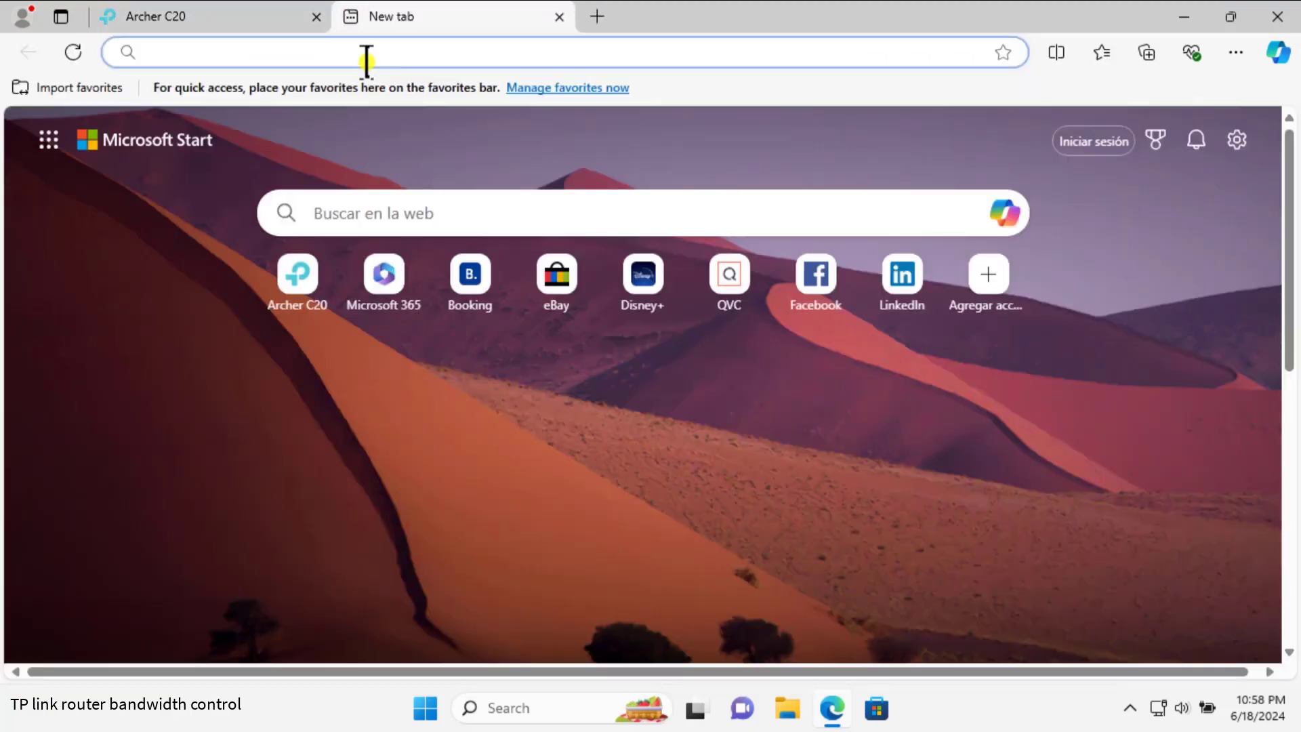
text(sp)
key(Return)
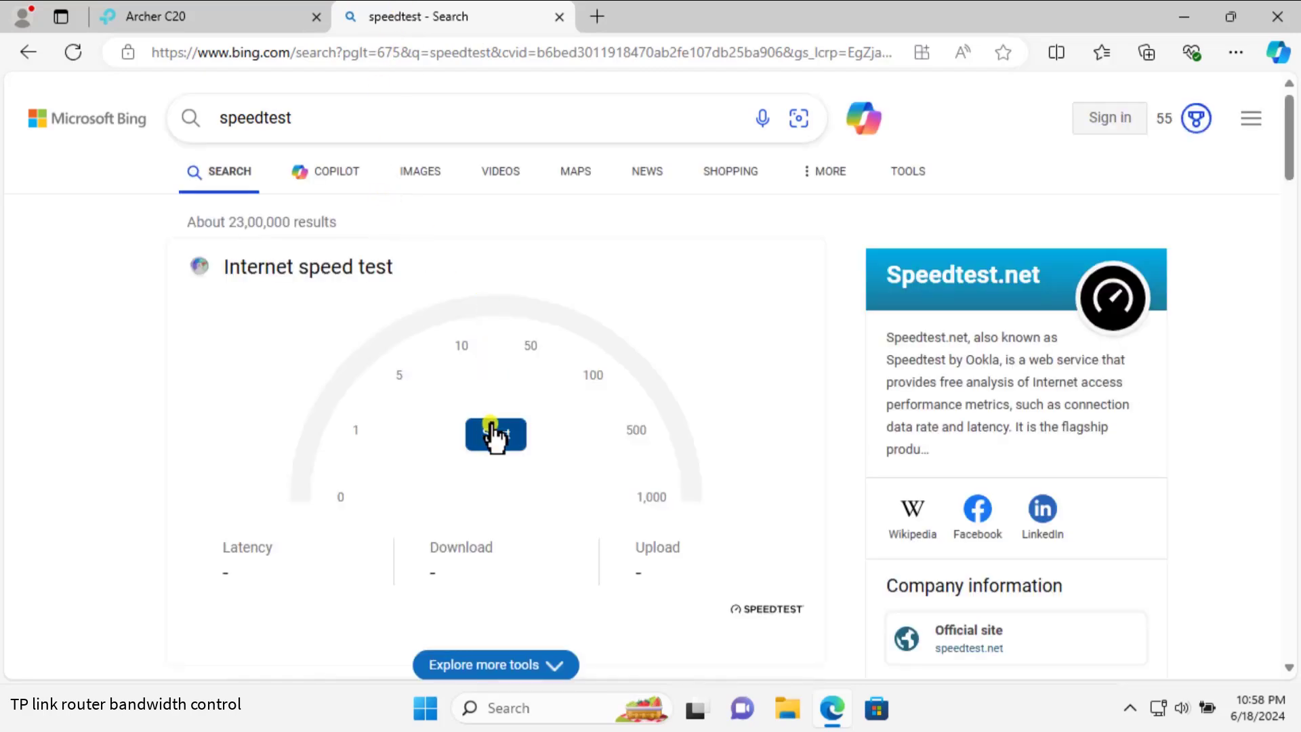
click(498, 436)
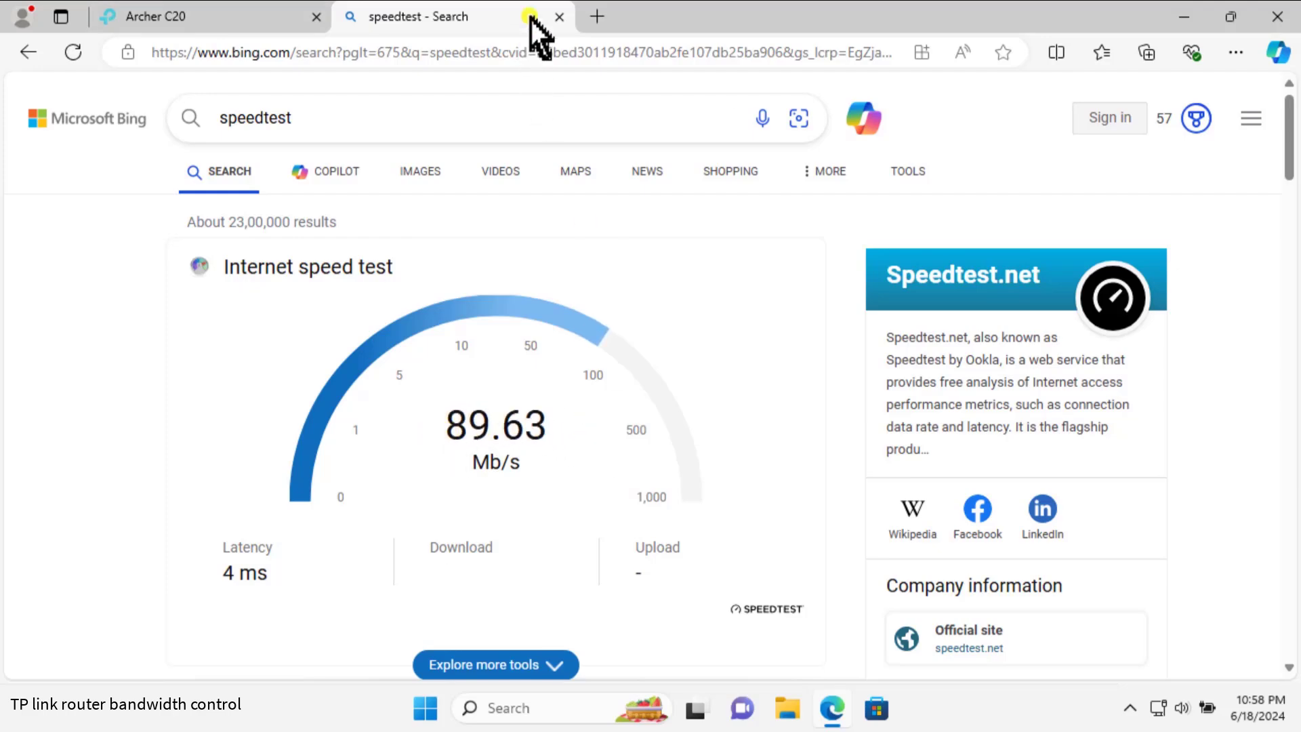
Step: Close the speed test tab and re-save Bandwidth Control as disabled, keeping its three rules
click(561, 19)
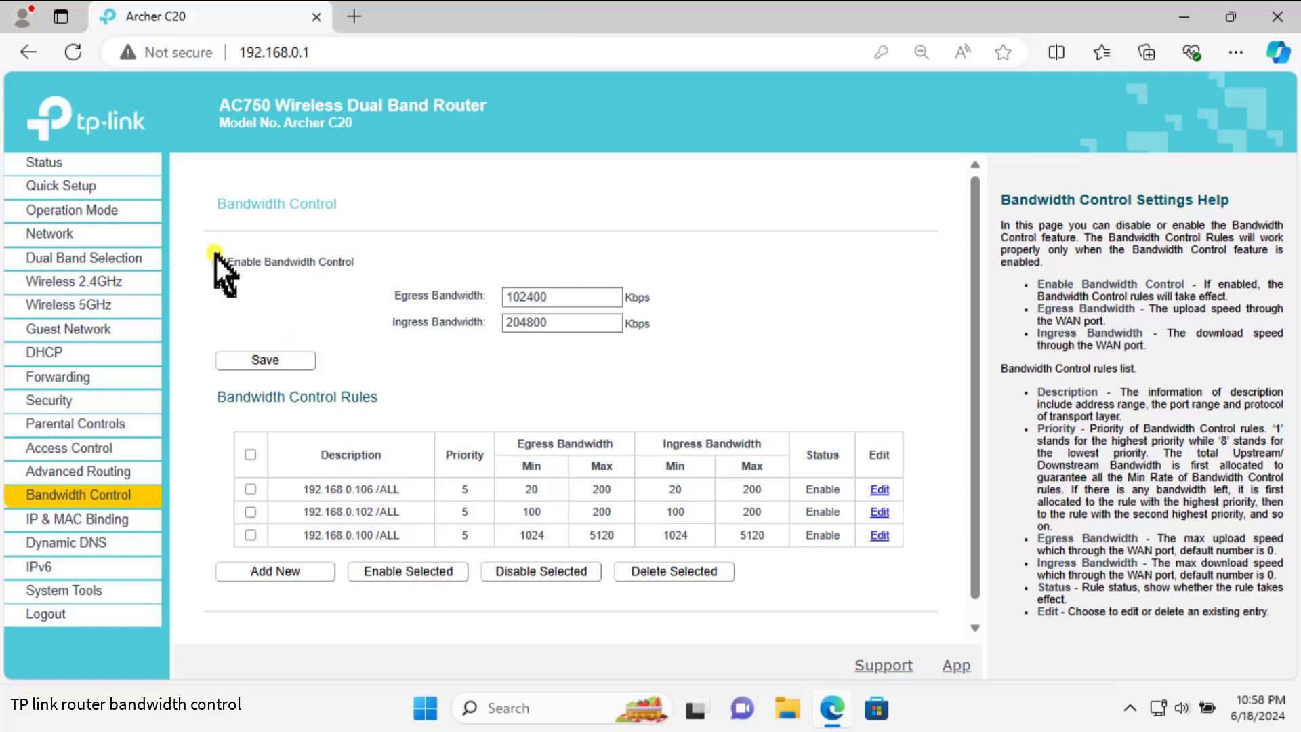
click(289, 359)
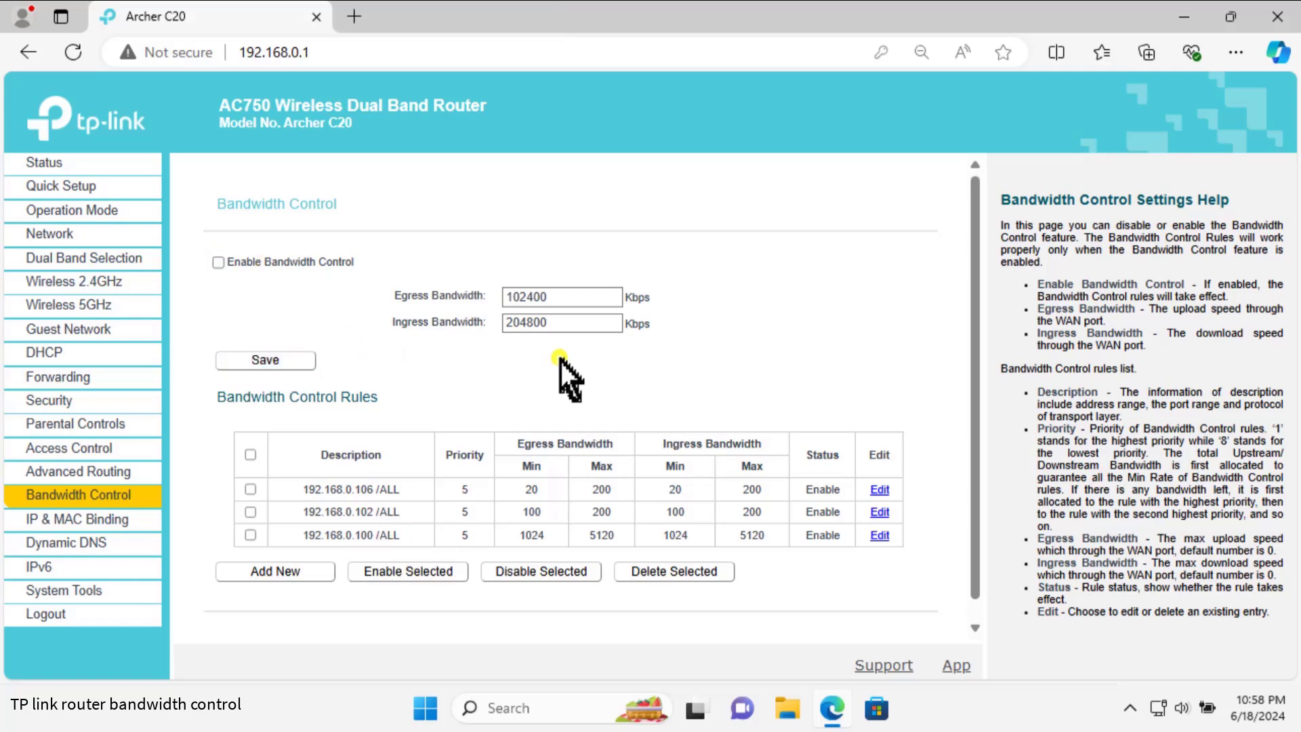